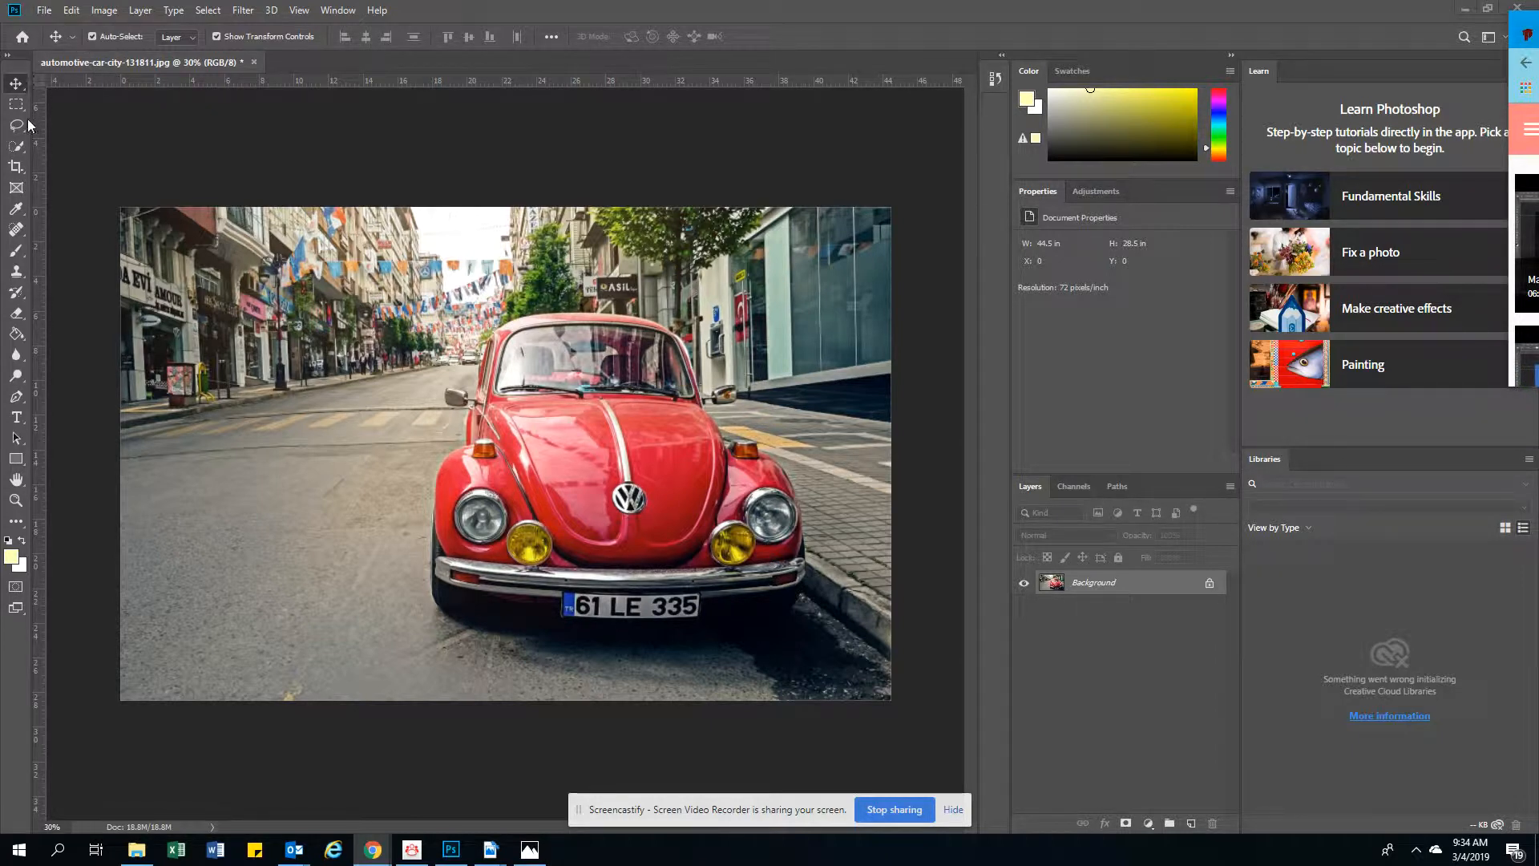
Select the car's red hood with the Quick Selection tool in add mode, using a brush size of 200
click(18, 148)
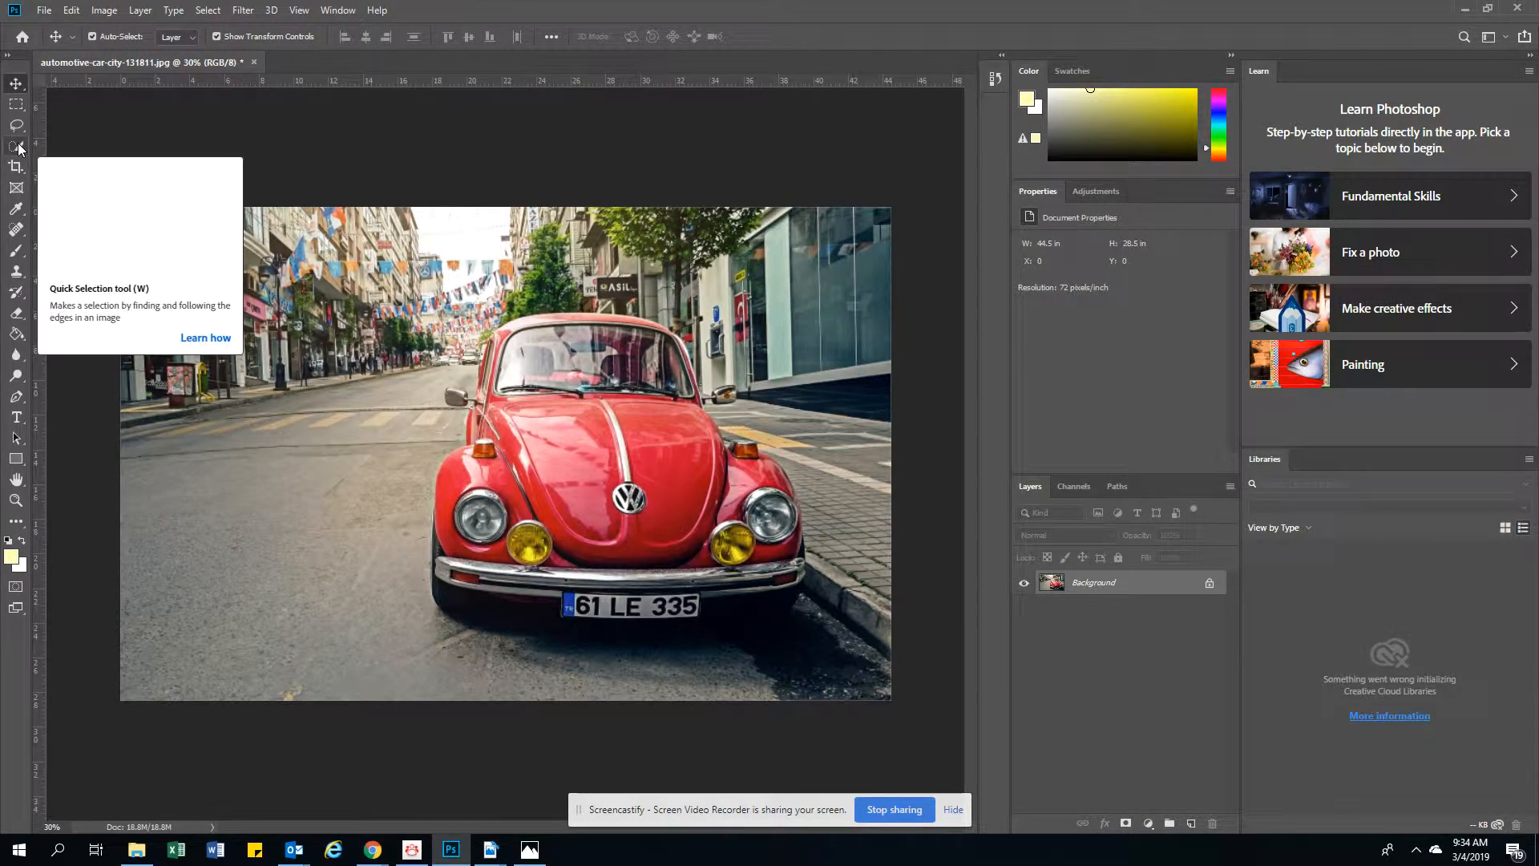
click(20, 149)
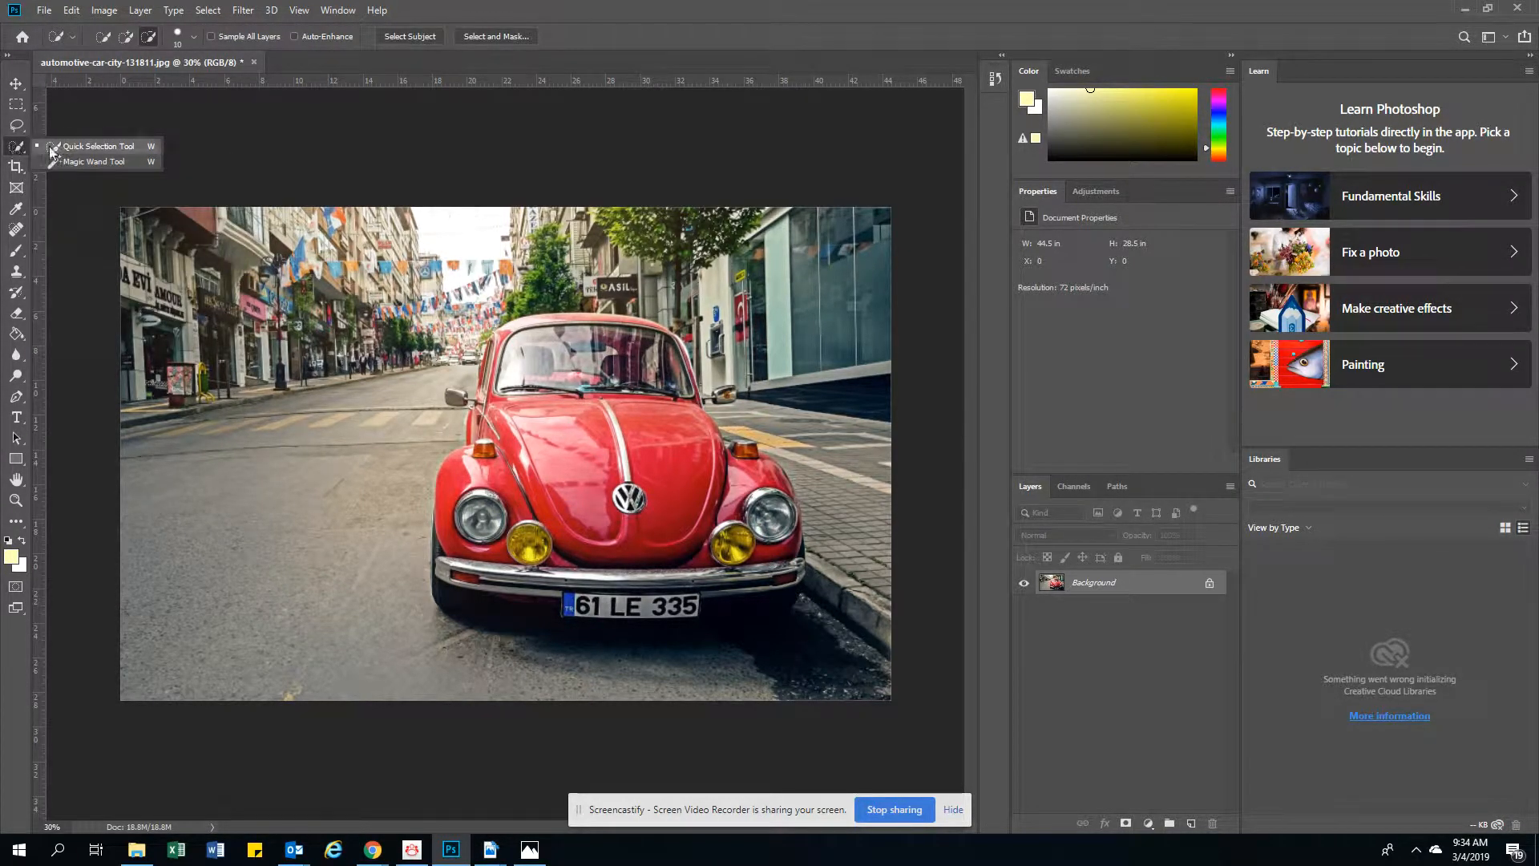
click(58, 148)
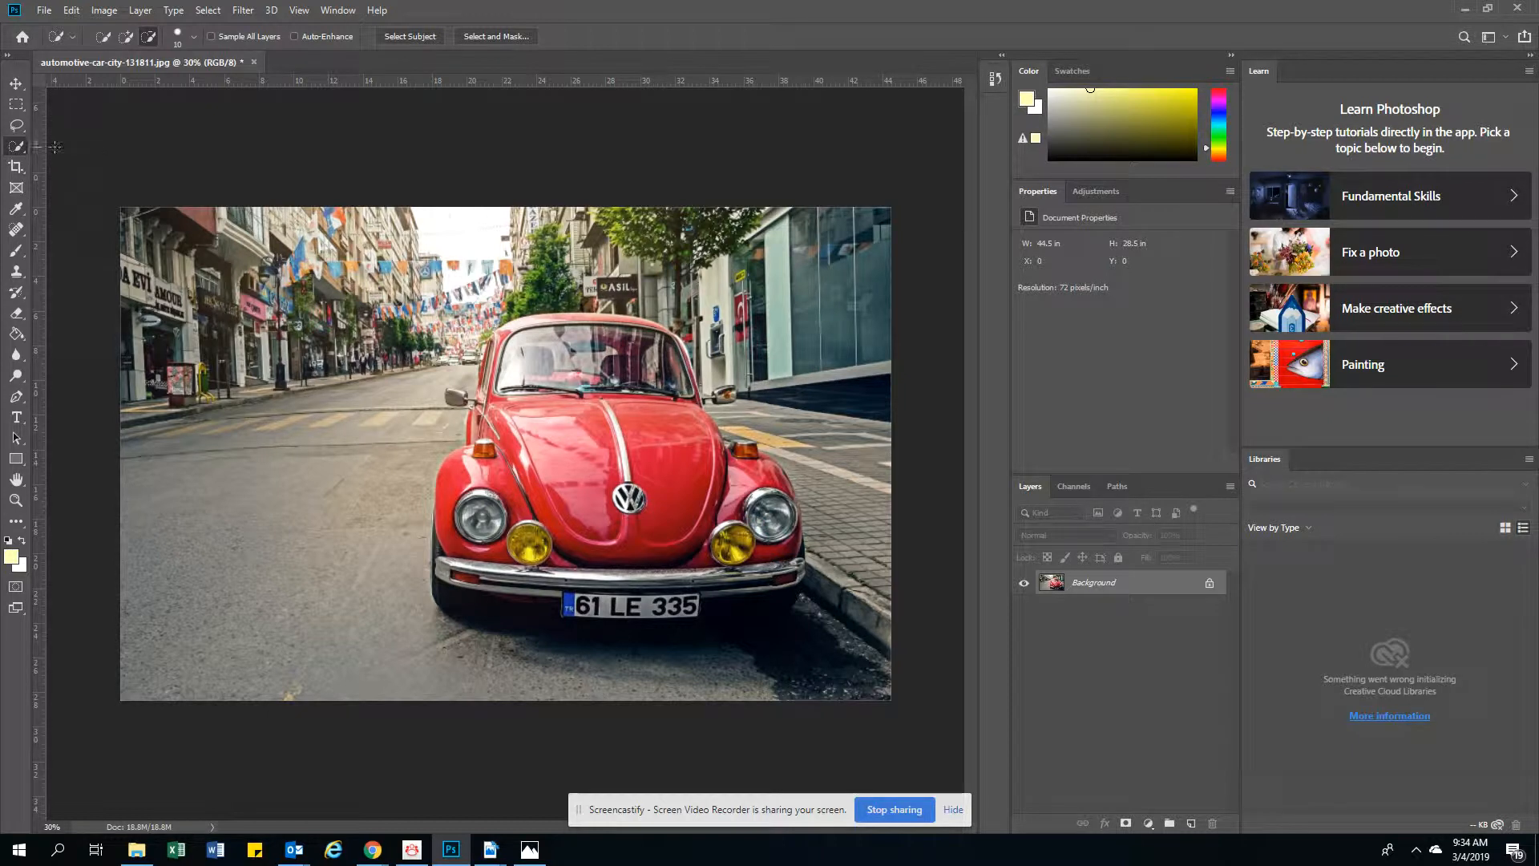
click(126, 36)
key(bracketright)
key(bracketright)
key(bracketright)
key(bracketright)
key(bracketright)
key(bracketright)
key(bracketright)
key(bracketright)
key(bracketright)
key(bracketright)
key(bracketright)
key(bracketright)
key(bracketright)
key(bracketright)
key(bracketright)
drag(518, 423, 535, 441)
drag(597, 532, 682, 493)
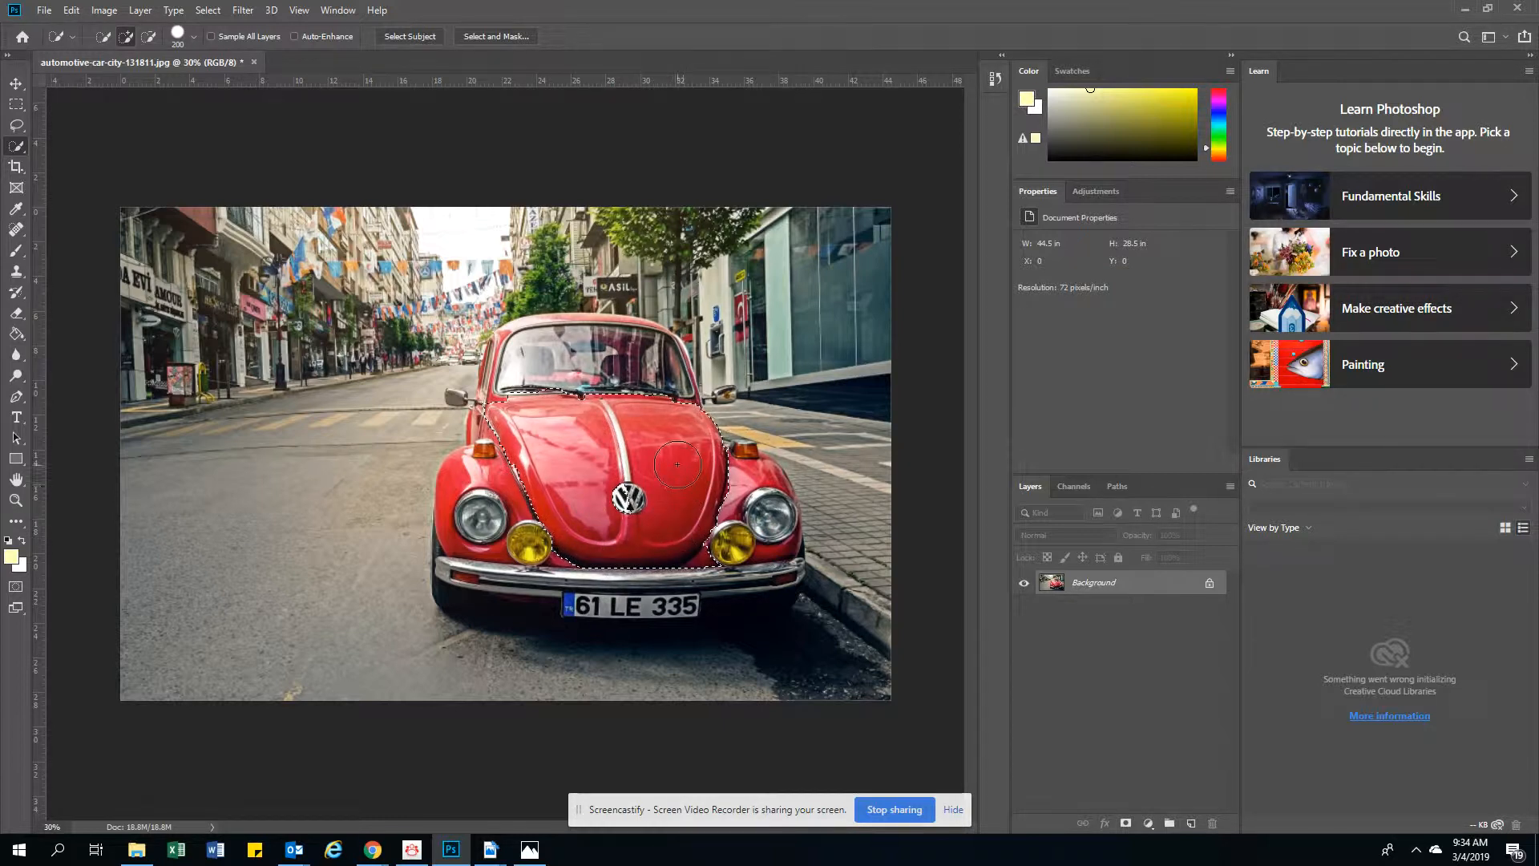
Add both front fenders to the selection with a brush size of 90, subtracting the sidewalk area caught beside the car
key(bracketleft)
key(bracketleft)
mouse_move(760, 473)
mouse_down()
mouse_move(849, 513)
mouse_move(786, 550)
mouse_up()
click(149, 37)
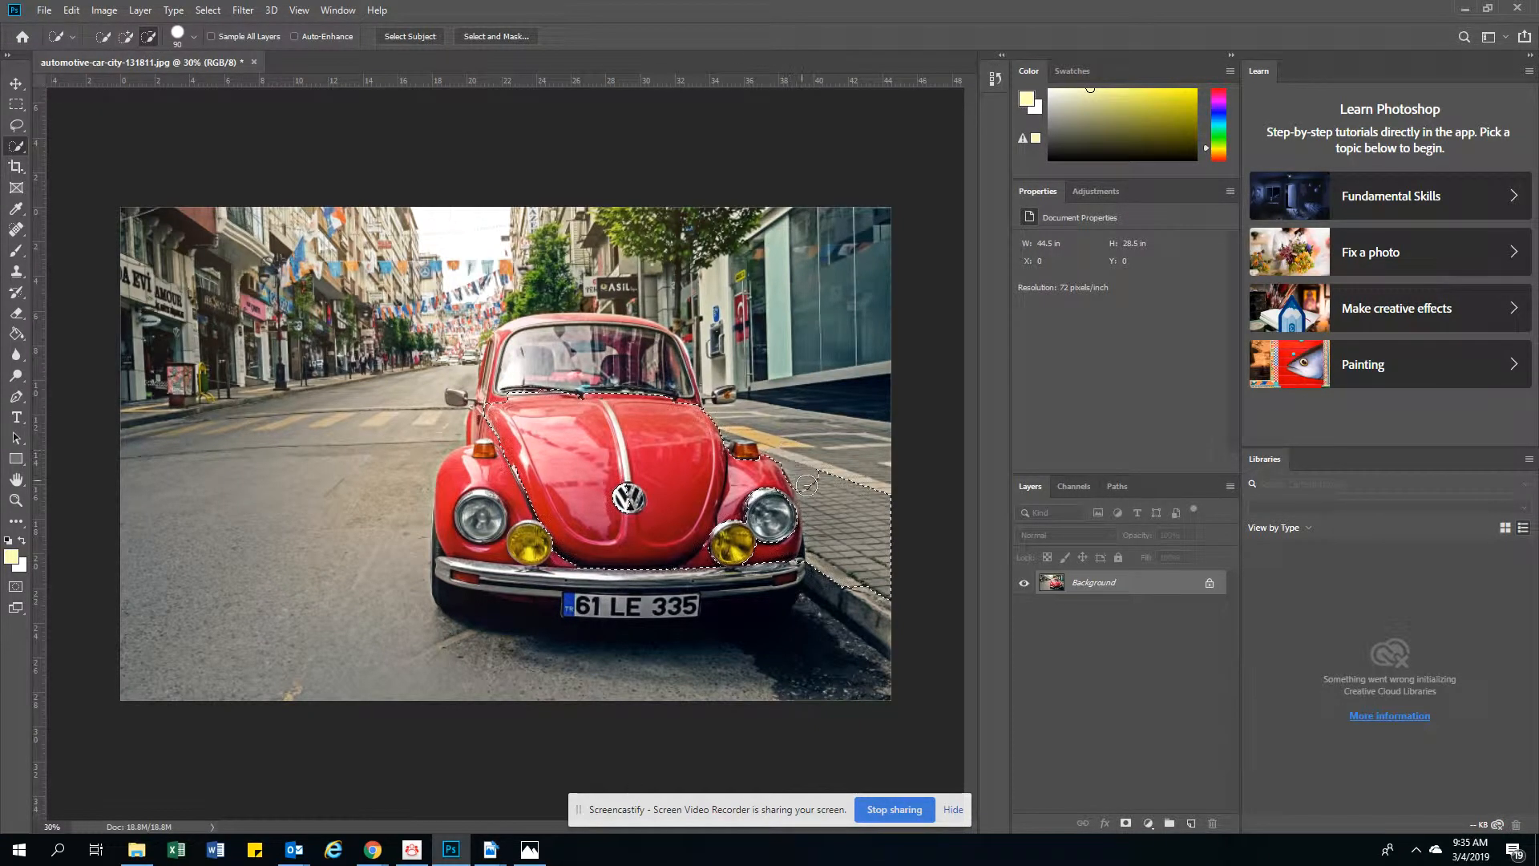
mouse_move(802, 476)
mouse_down()
mouse_move(868, 553)
mouse_move(862, 579)
mouse_move(843, 560)
mouse_up()
click(126, 36)
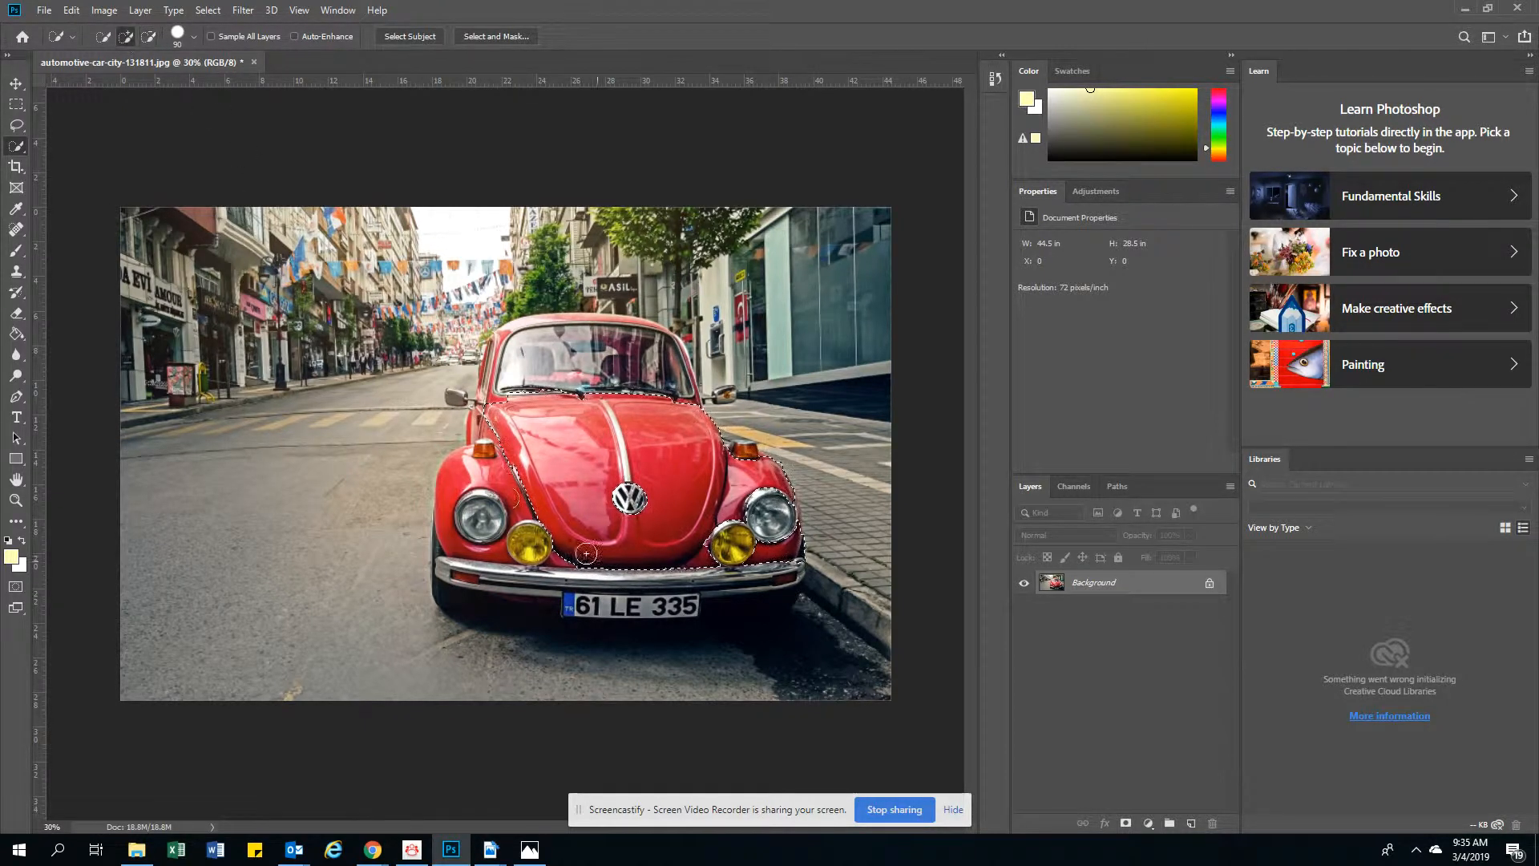
mouse_move(512, 484)
mouse_down()
mouse_move(457, 513)
mouse_move(458, 468)
mouse_up()
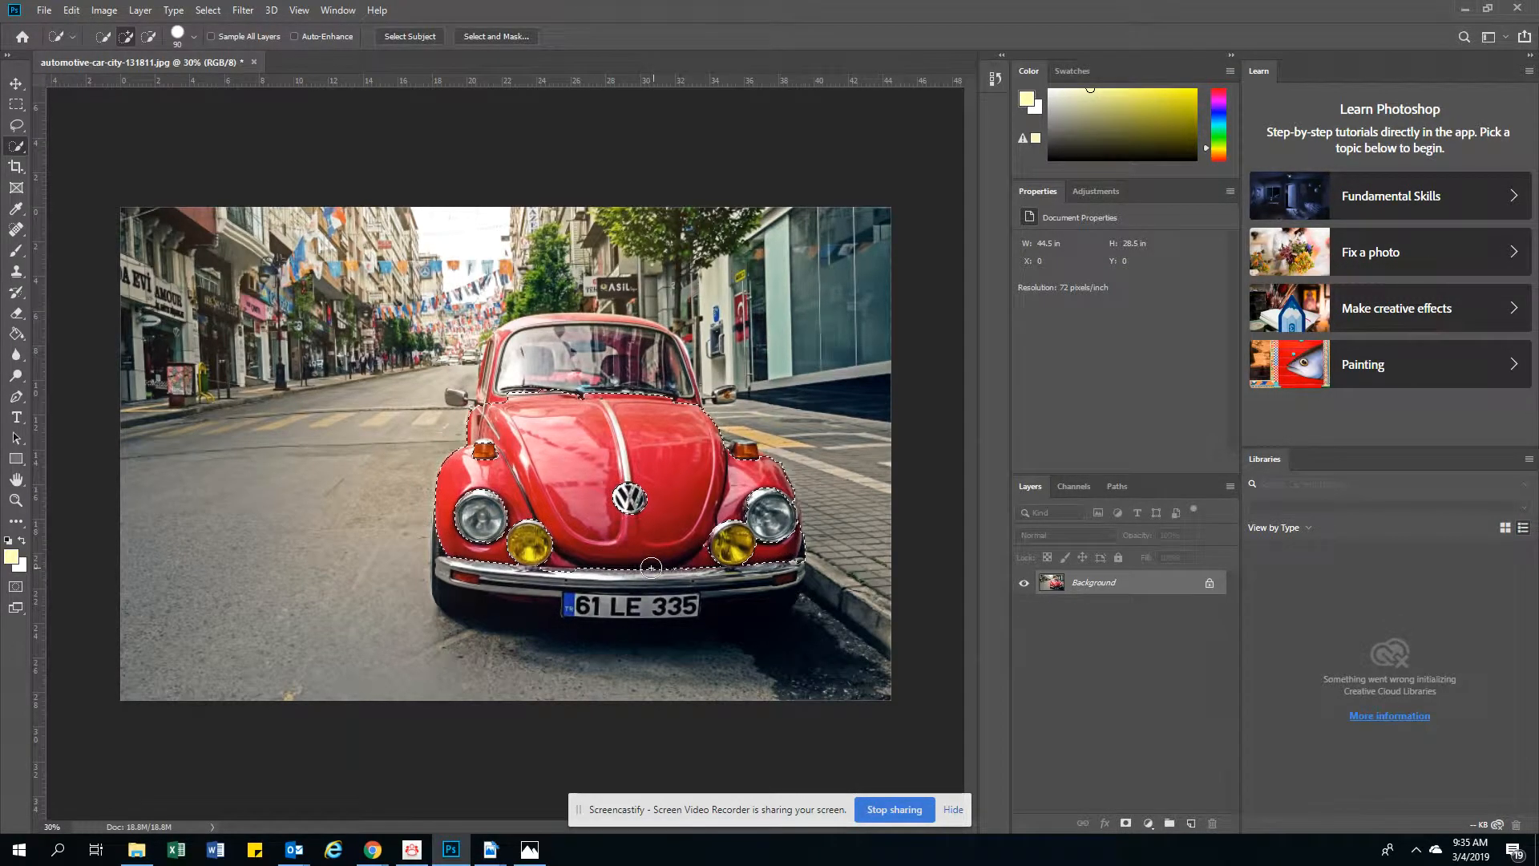
Add the car's roof and the red frame around the windshield to the selection with a brush size of 30
key(bracketleft)
key(bracketleft)
key(bracketleft)
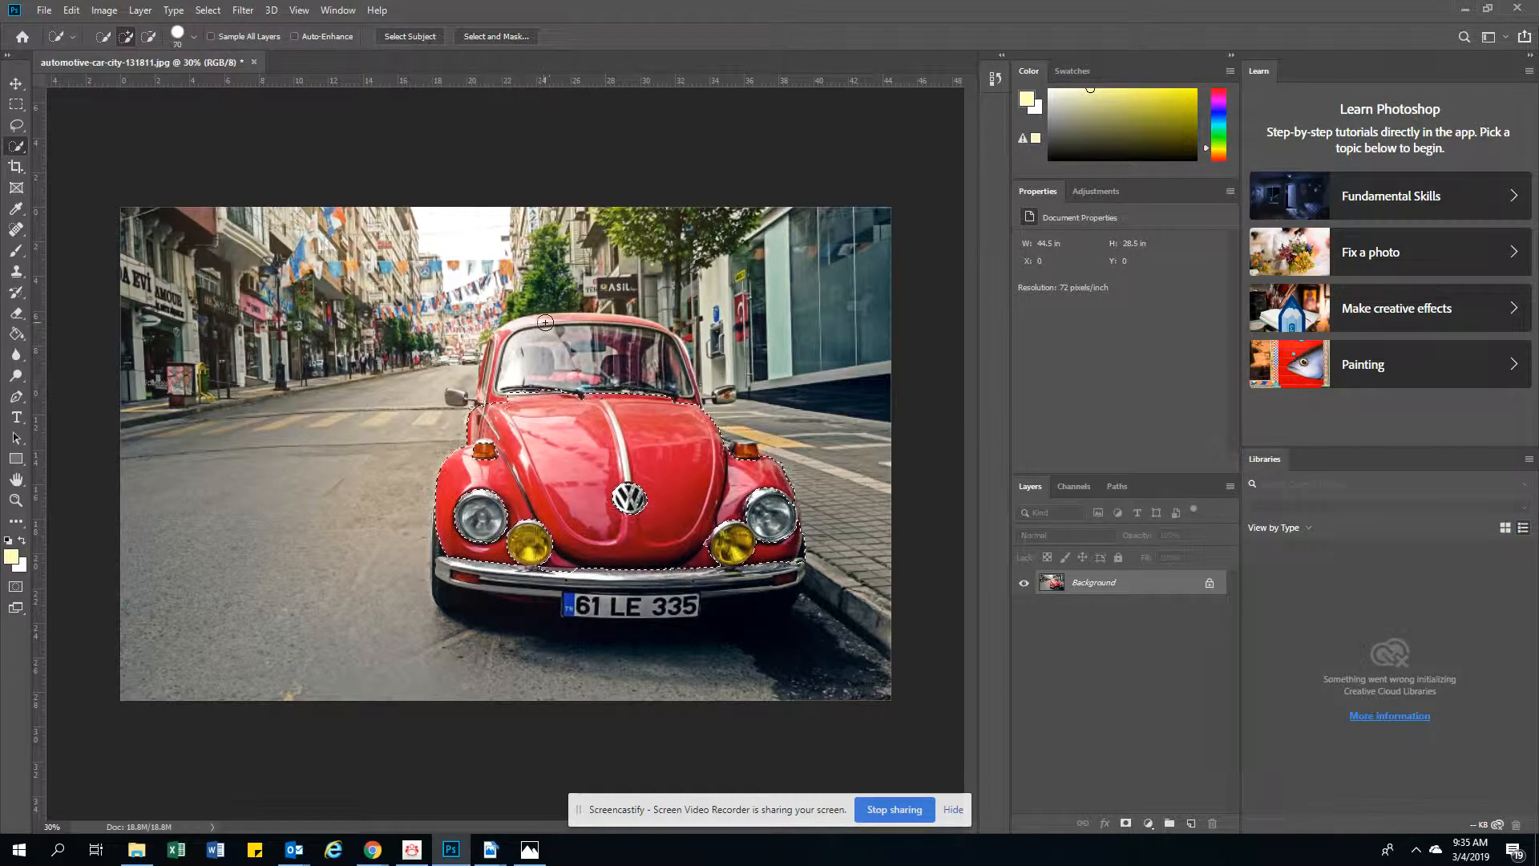
key(bracketleft)
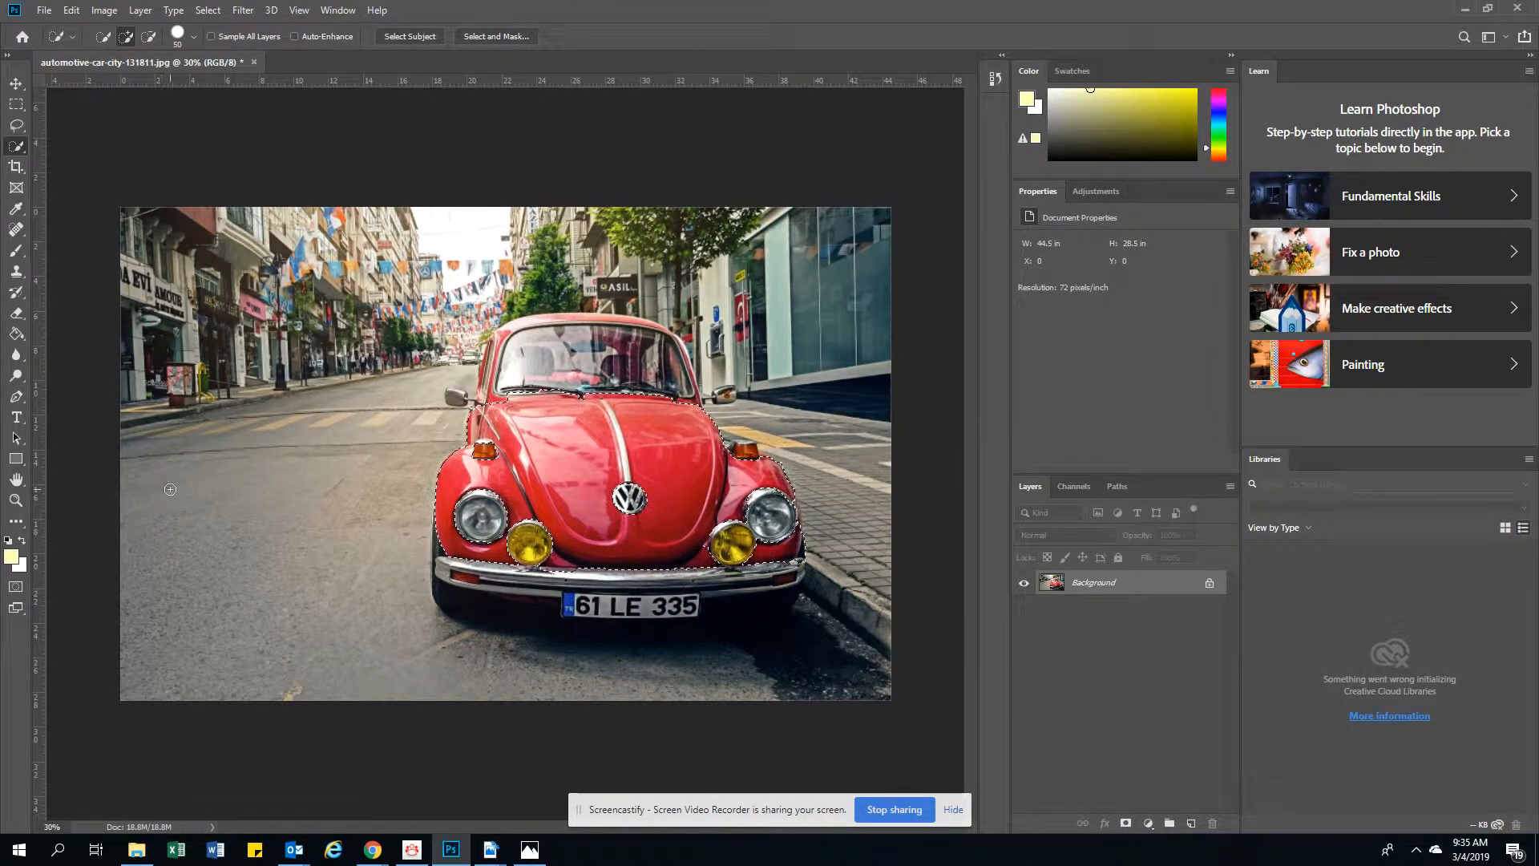
key(z)
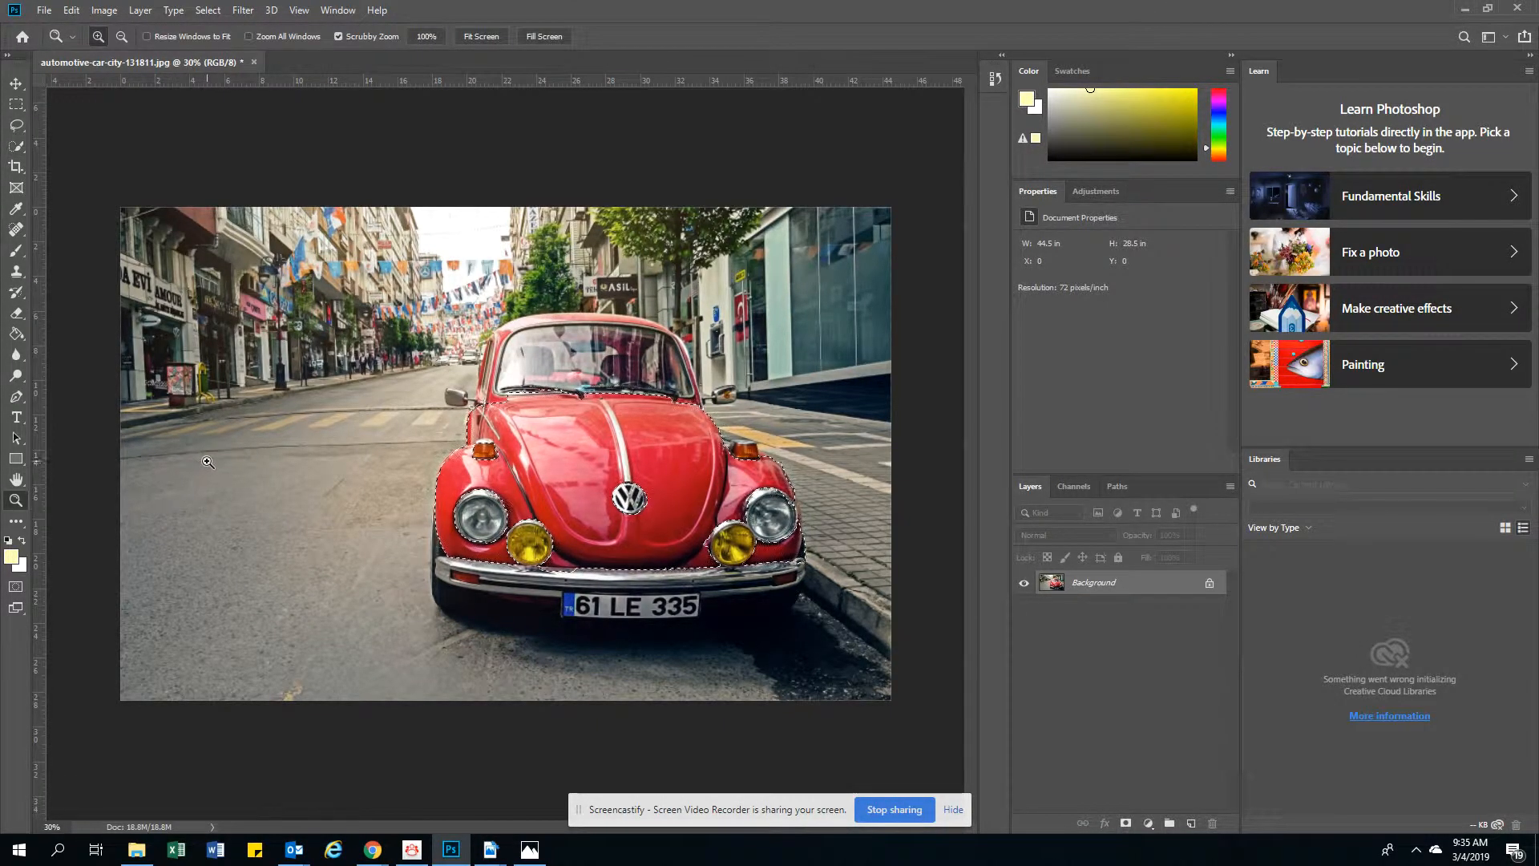
drag(308, 449, 36, 539)
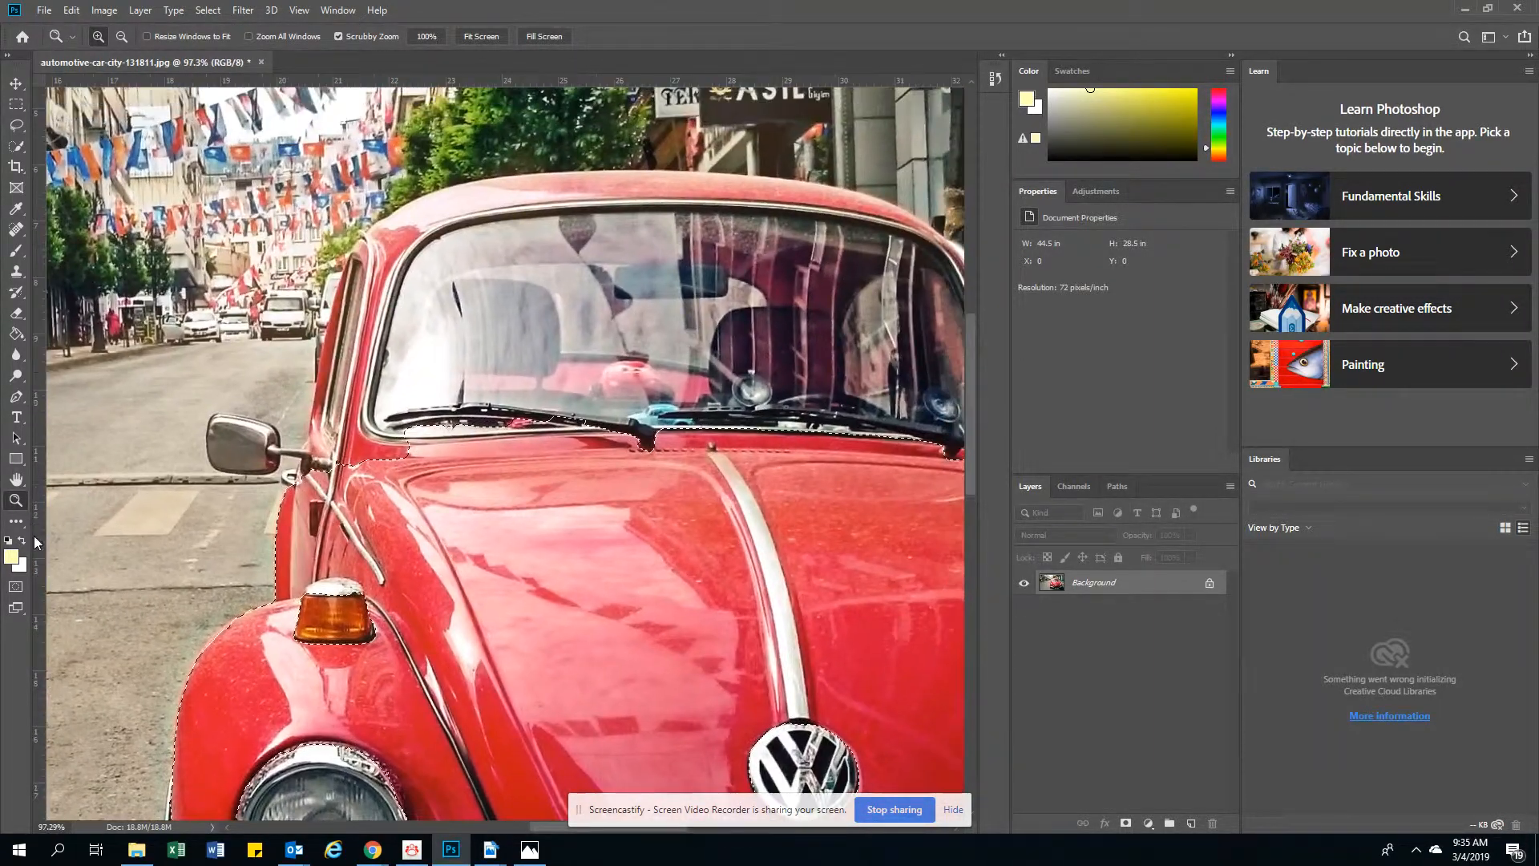
click(16, 146)
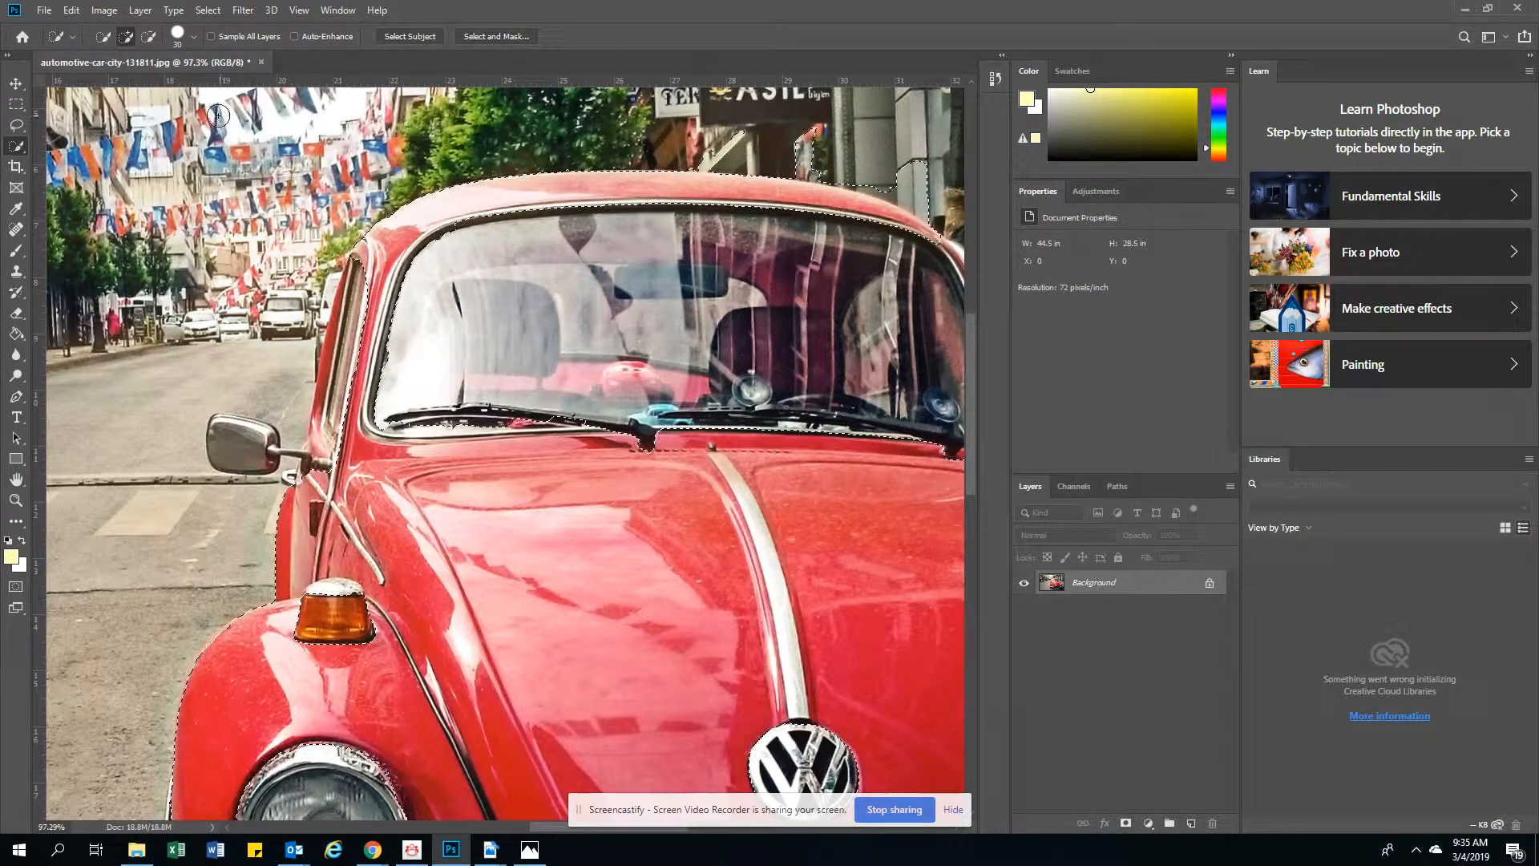
Refine the edges of the bodywork selection near the side mirrors, alternating between adding and subtracting areas with the size 30 brush
click(148, 37)
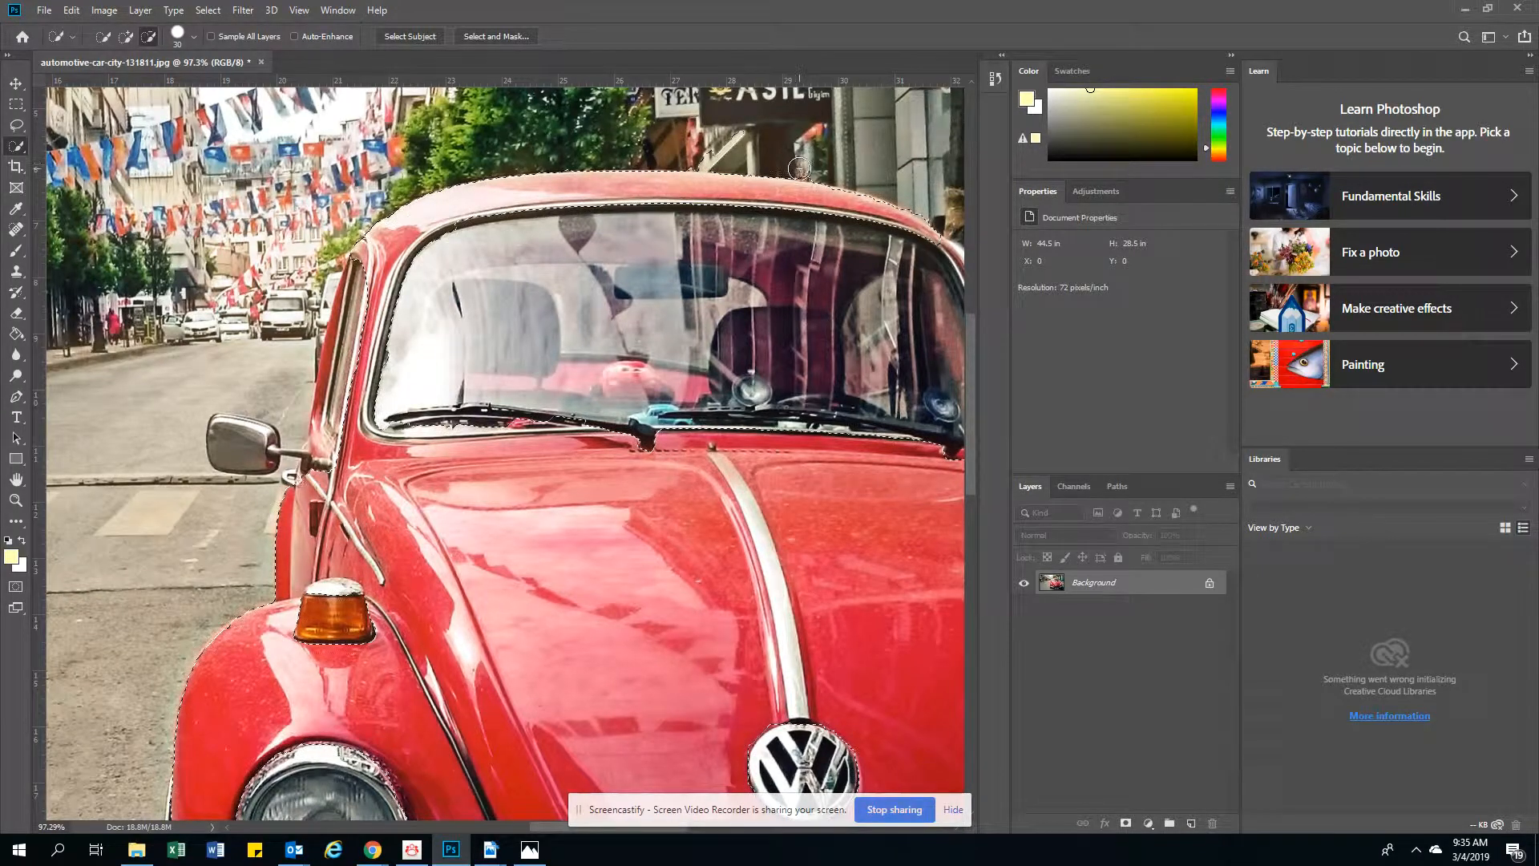
click(17, 499)
key(alt)
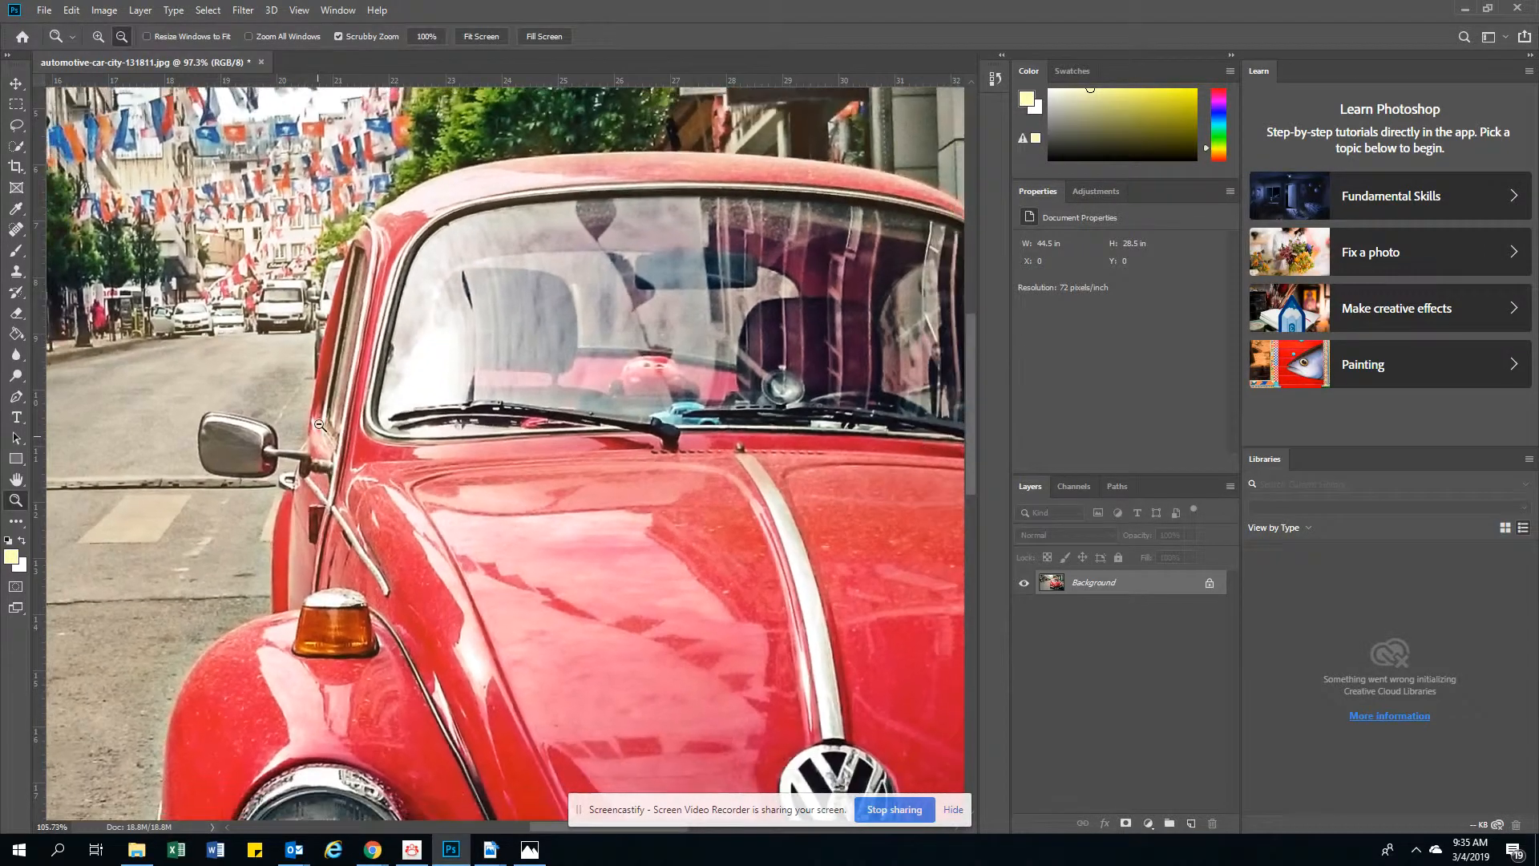
drag(318, 437, 265, 410)
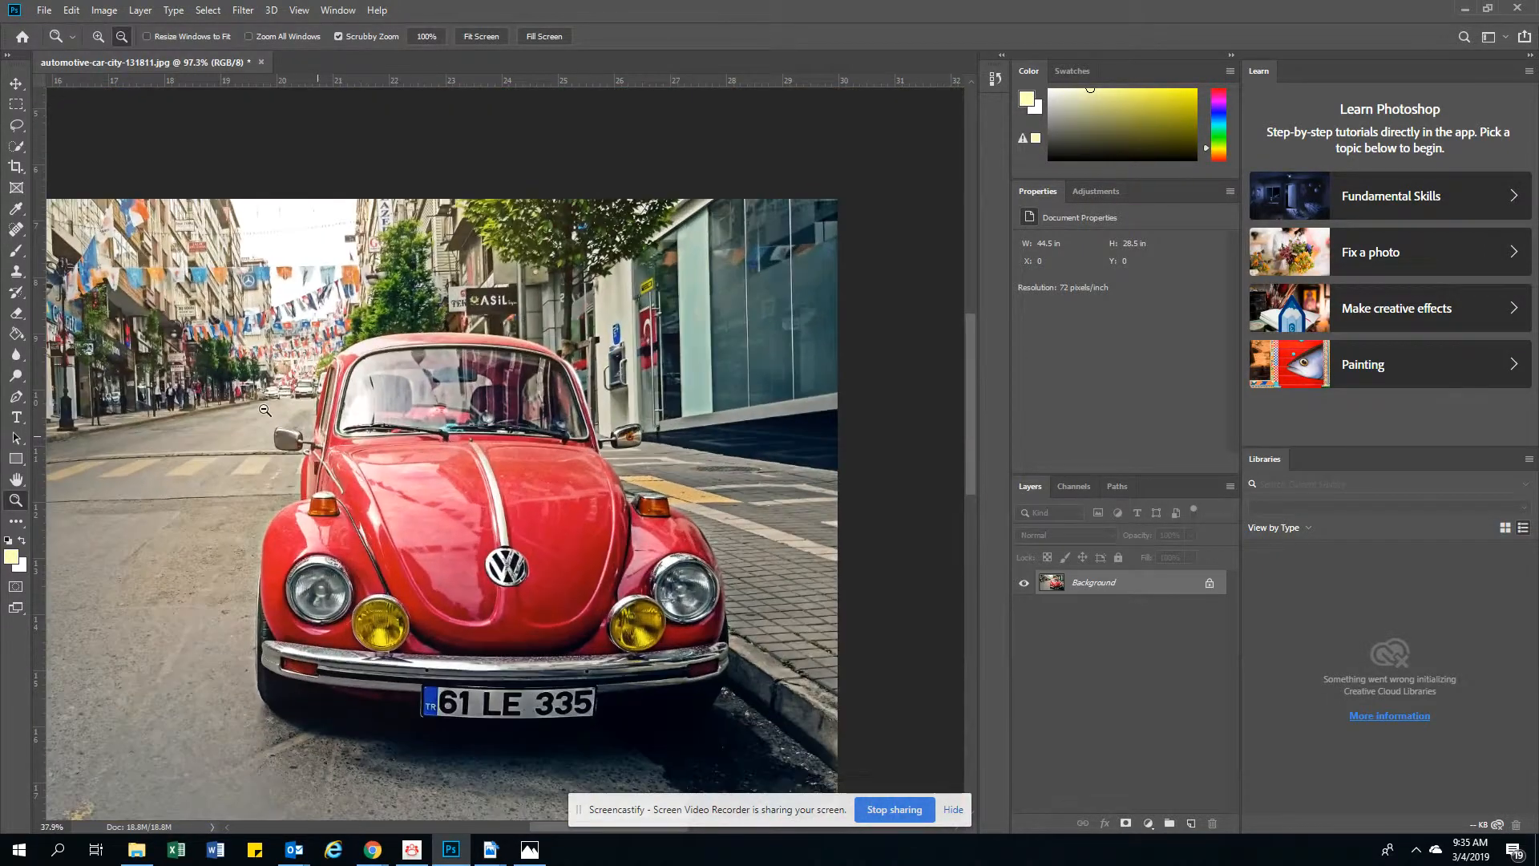
drag(423, 429, 510, 370)
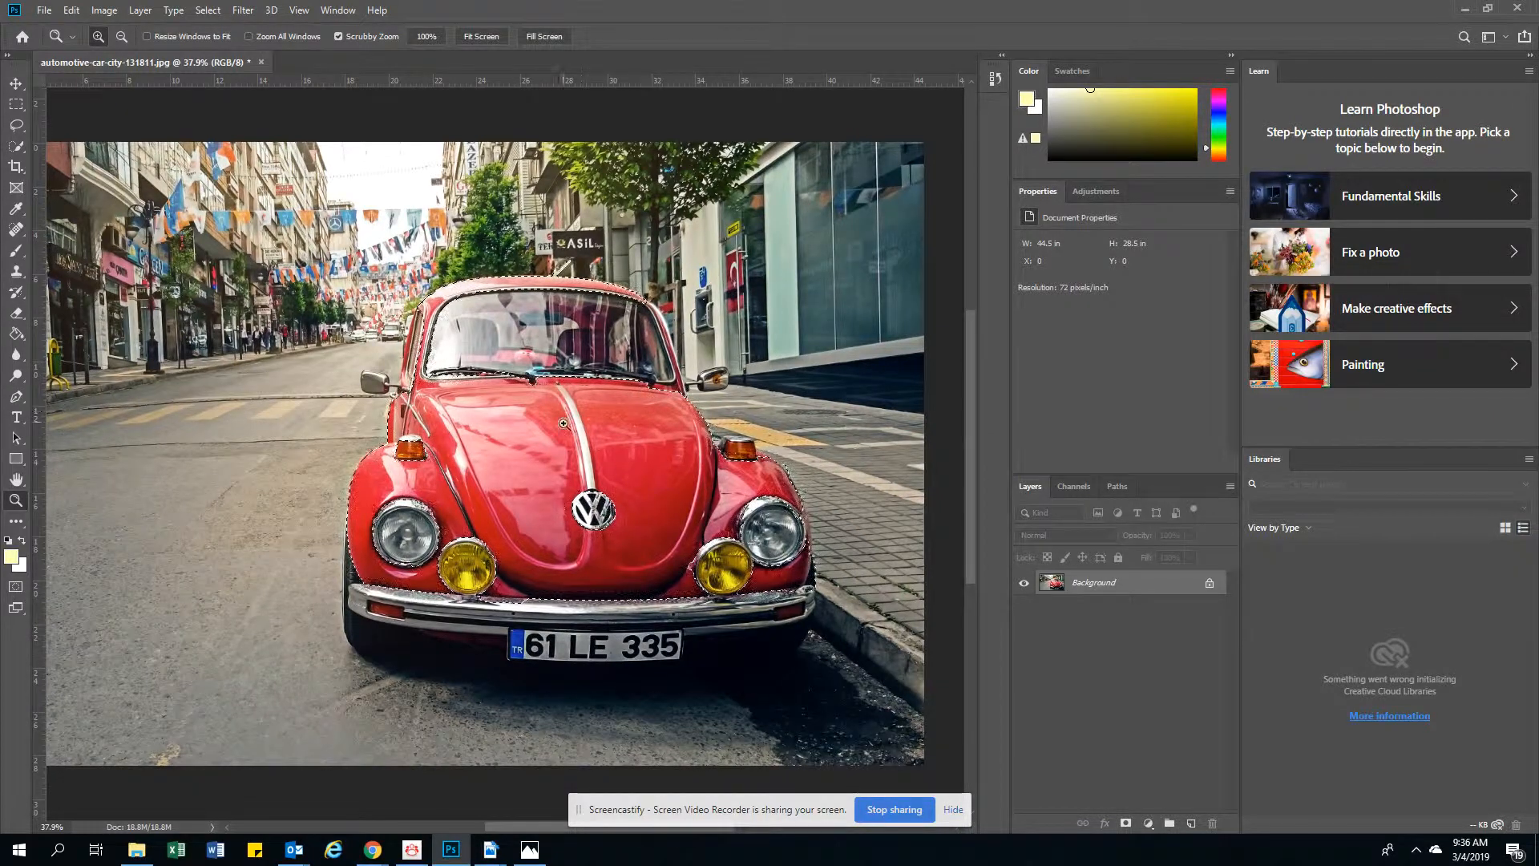
click(16, 125)
click(16, 146)
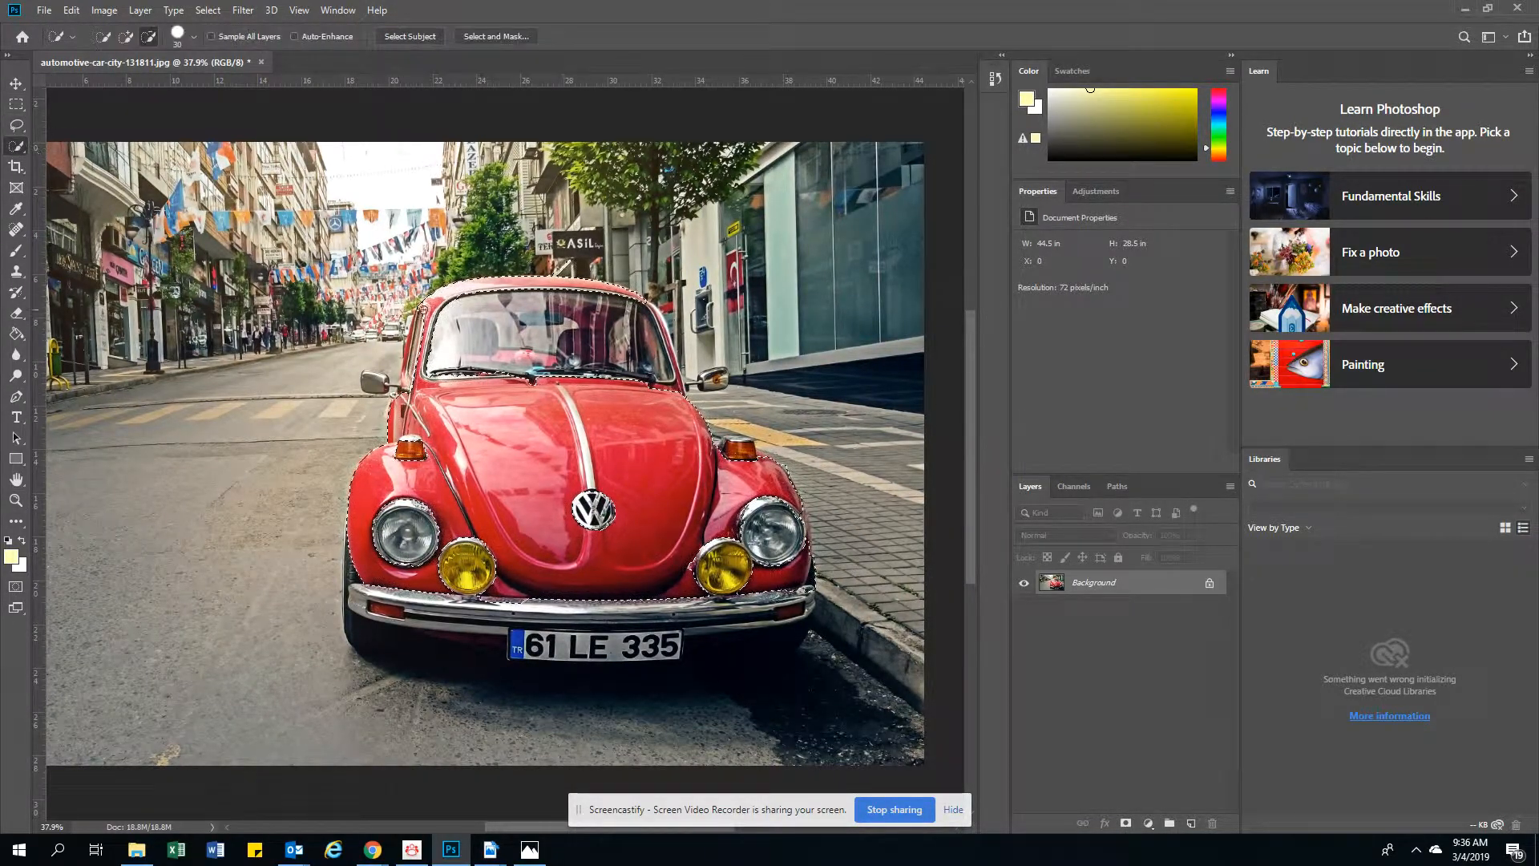
click(126, 36)
click(148, 36)
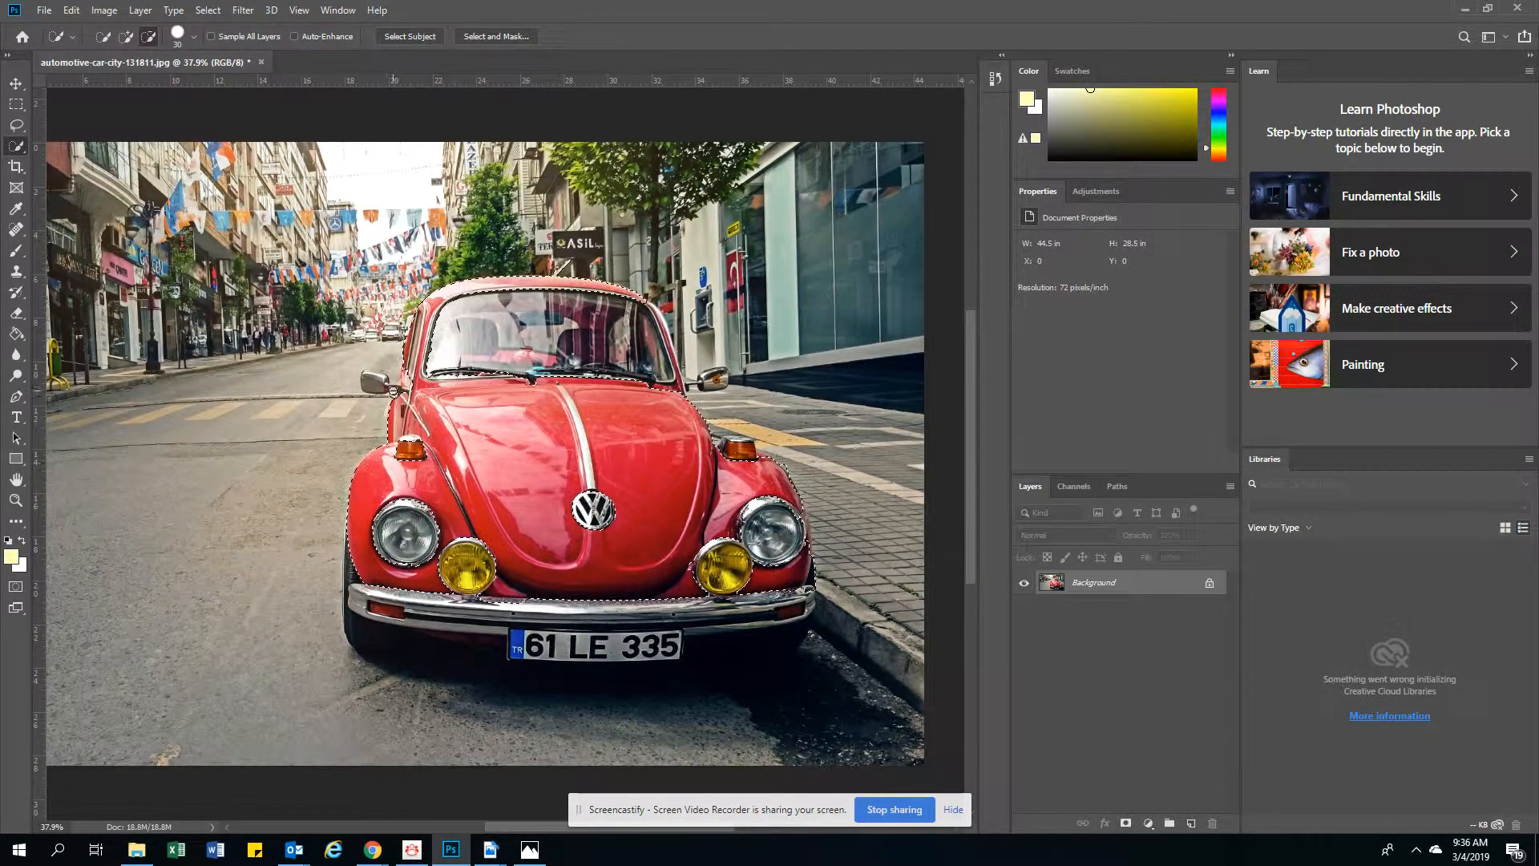
click(125, 37)
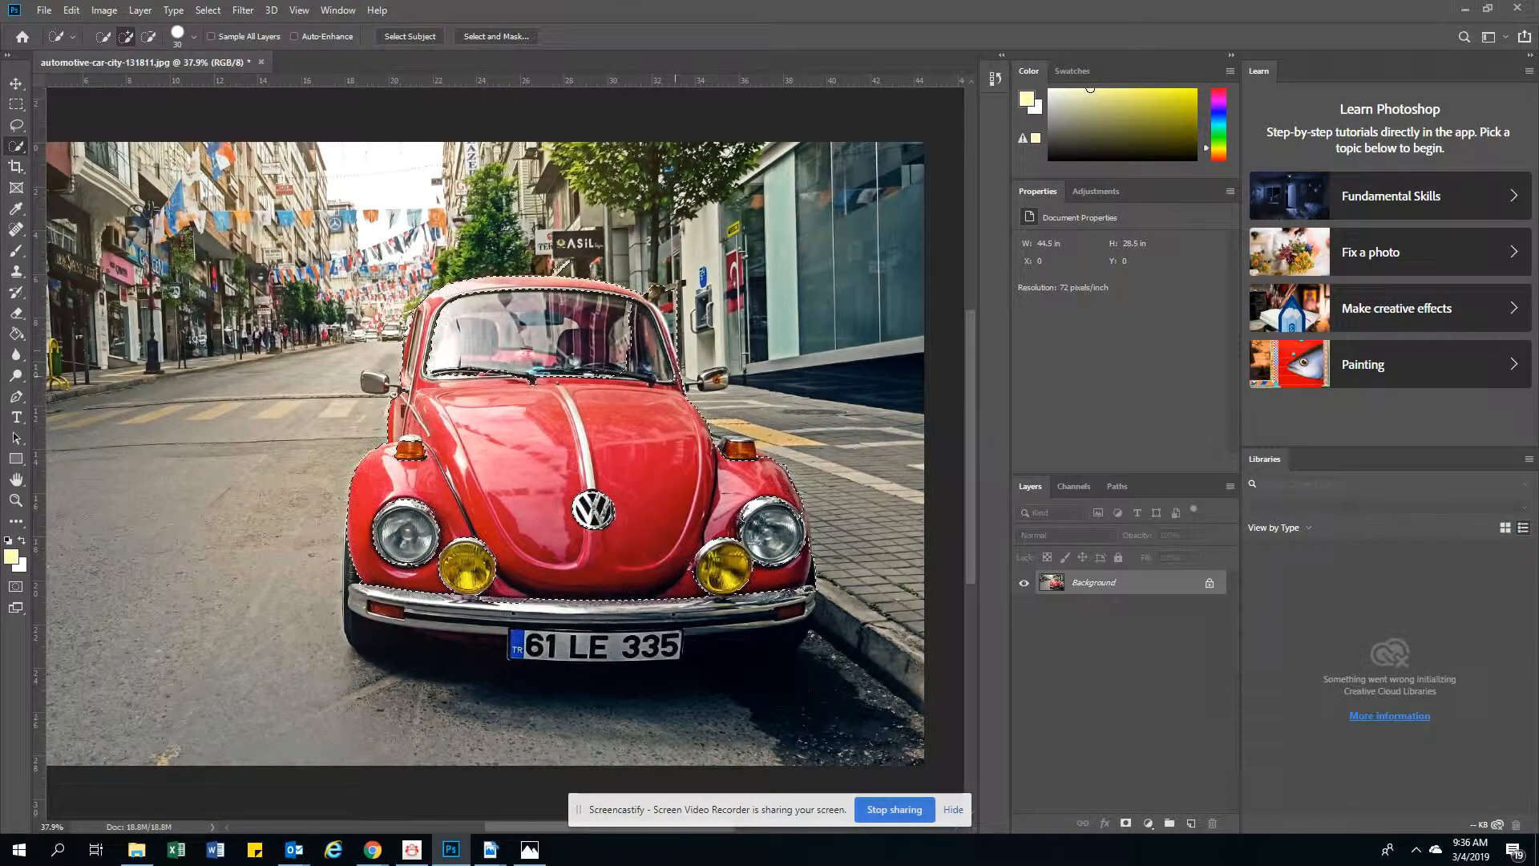
click(149, 36)
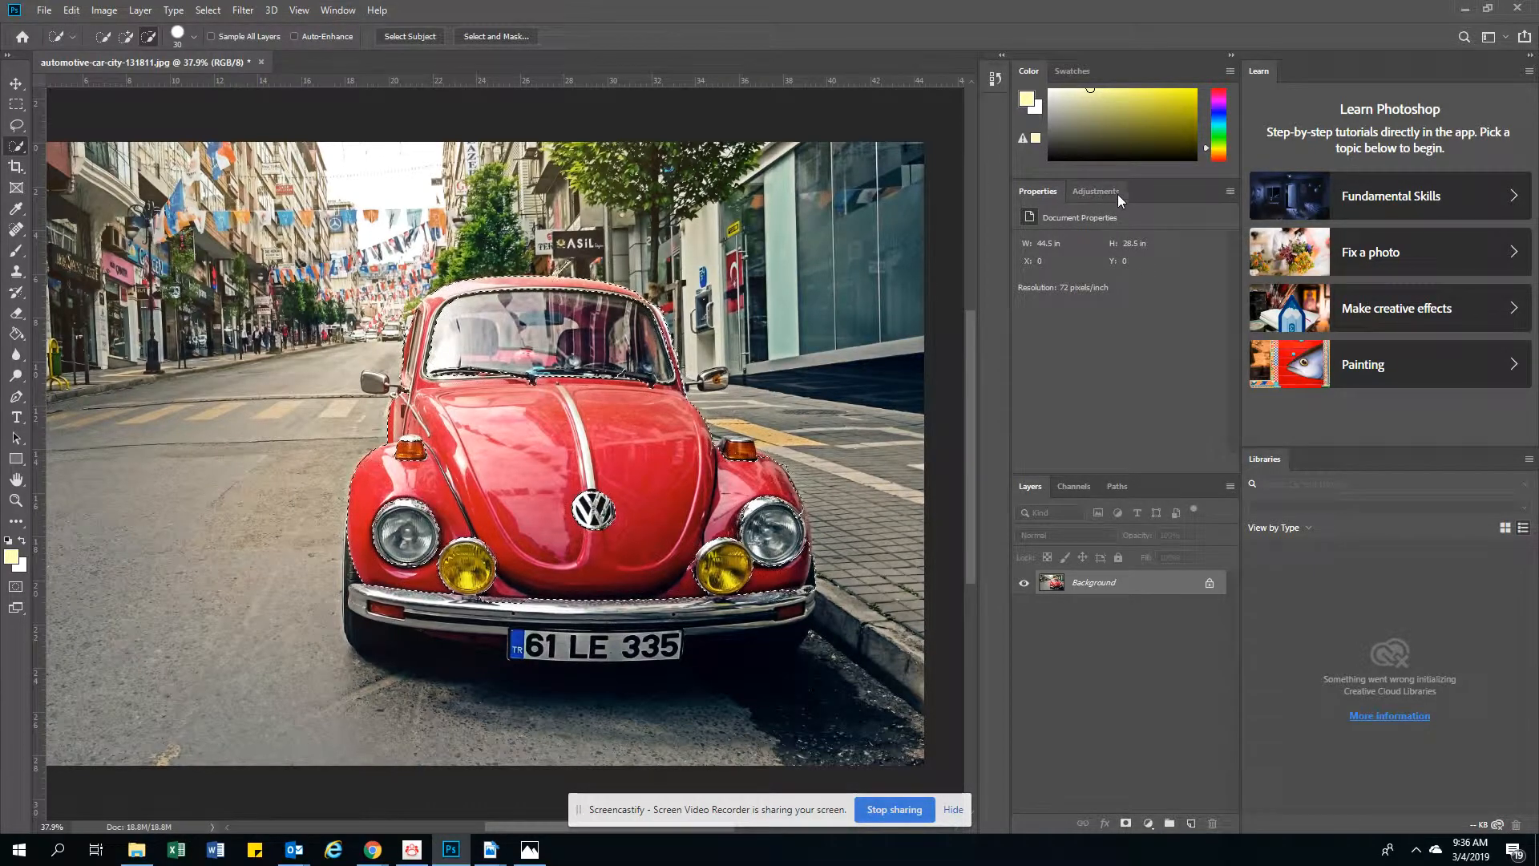
Add a Hue/Saturation adjustment layer limited to the selected red bodywork
click(338, 11)
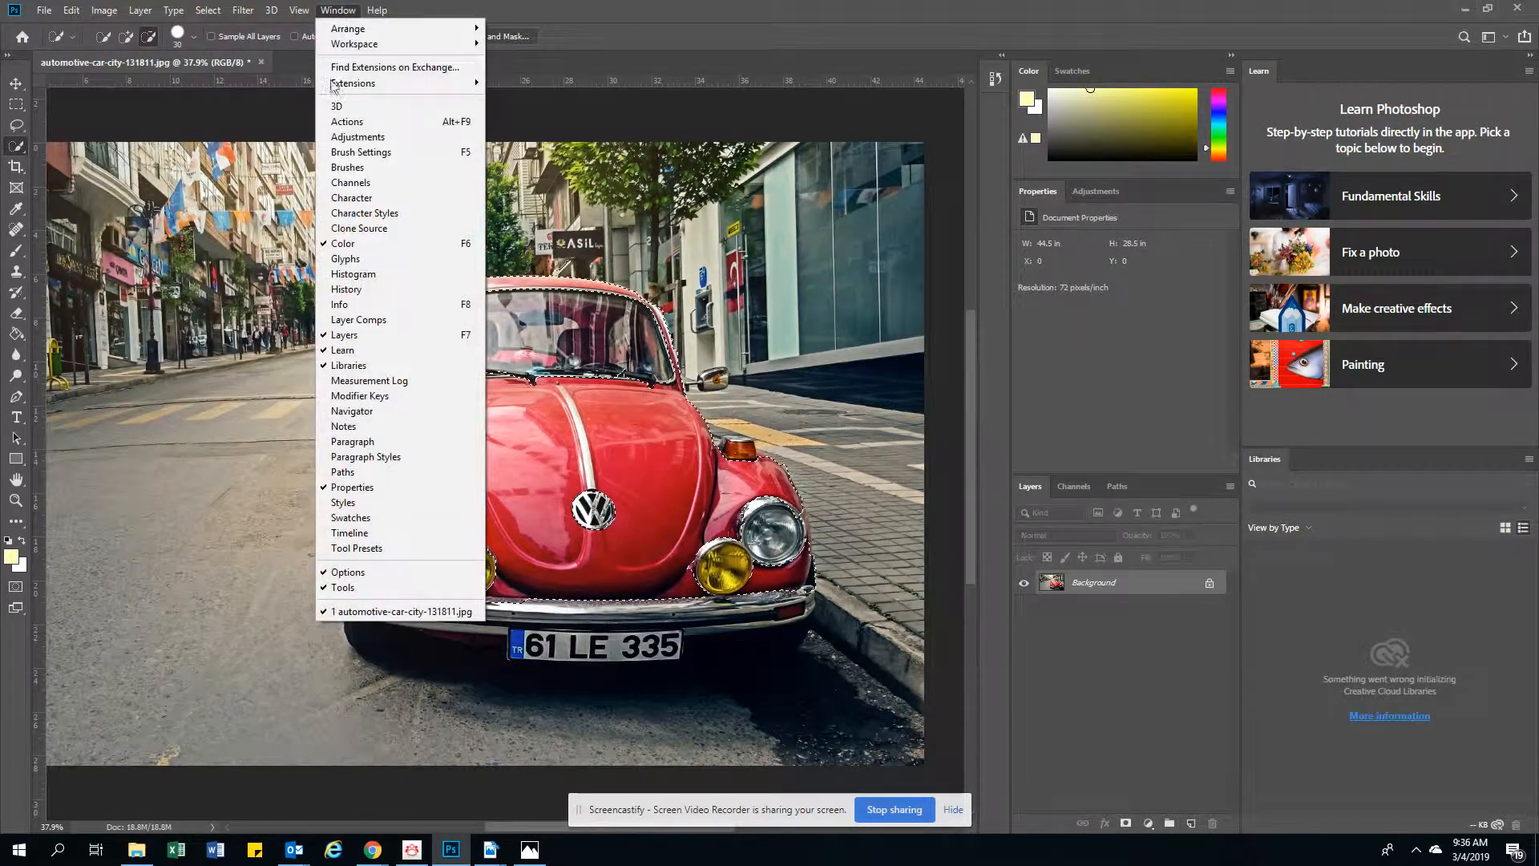
click(337, 137)
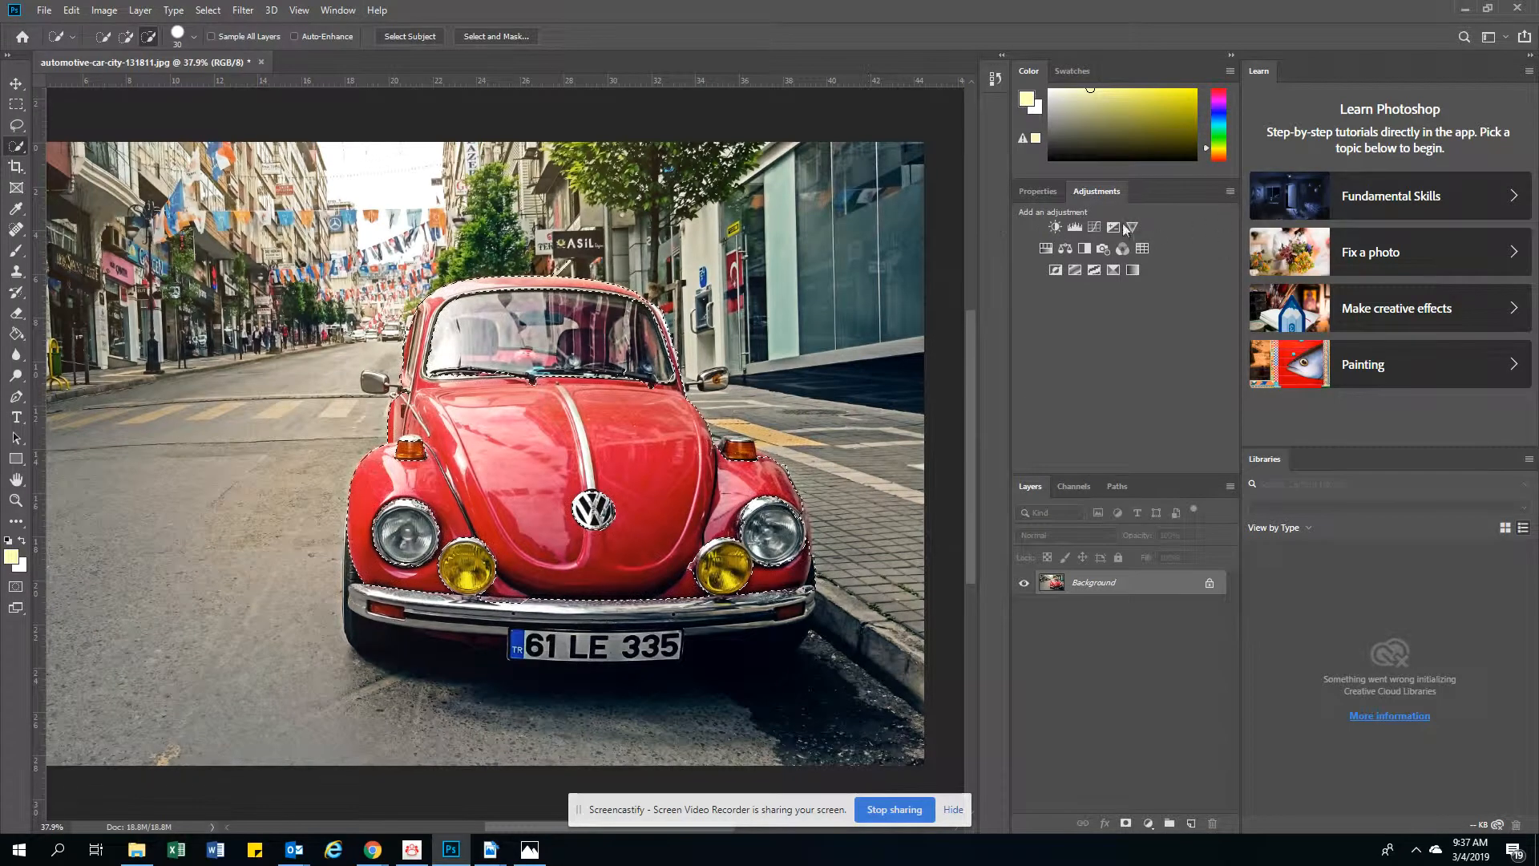
click(1046, 250)
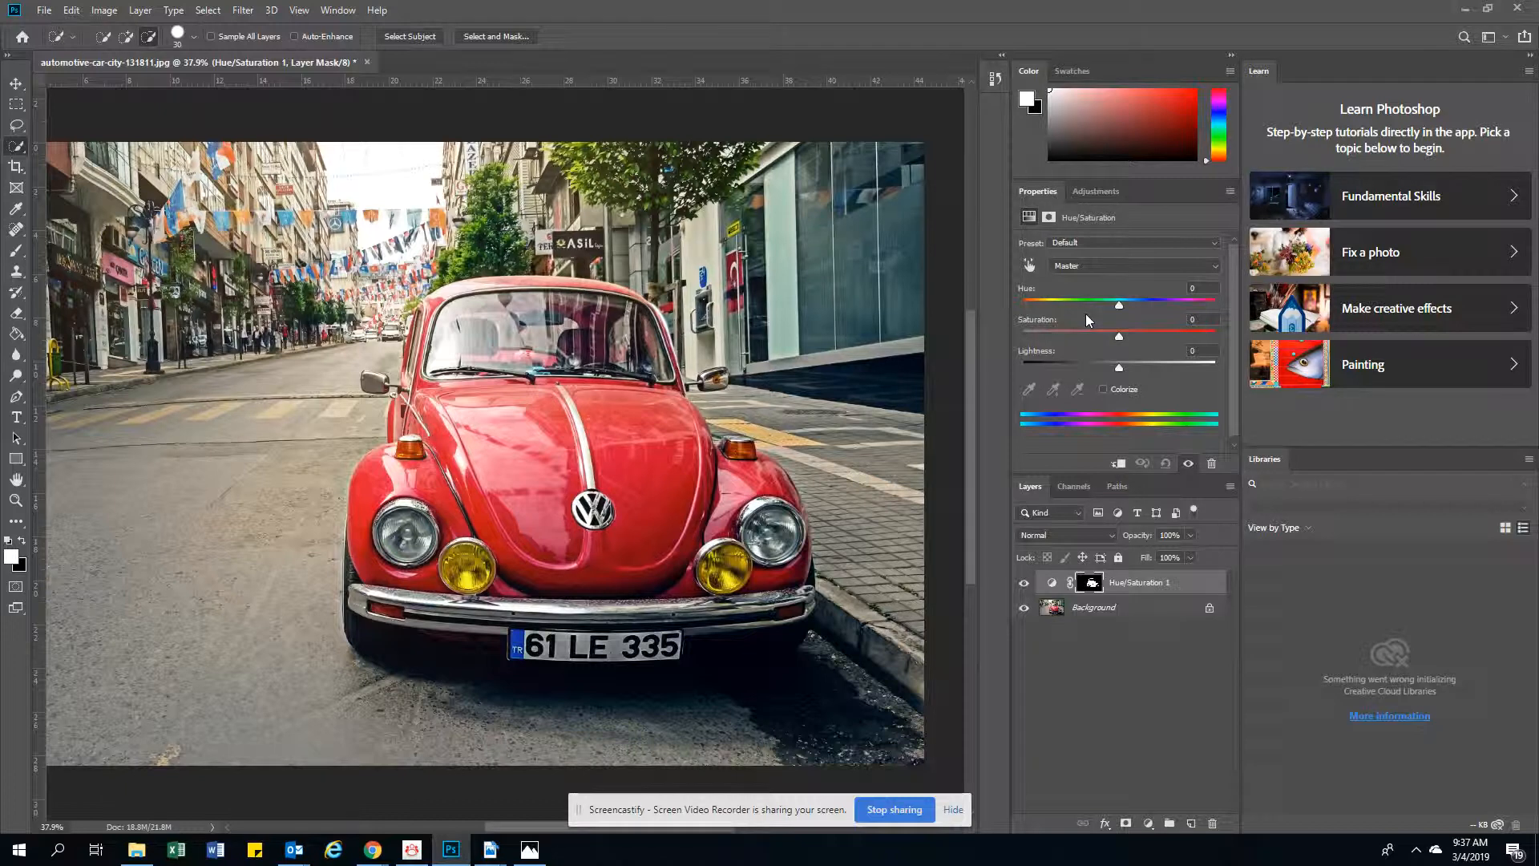
Set the adjustment layer's hue to +100 and toggle its visibility to compare with the original car colour
drag(1118, 306, 1179, 315)
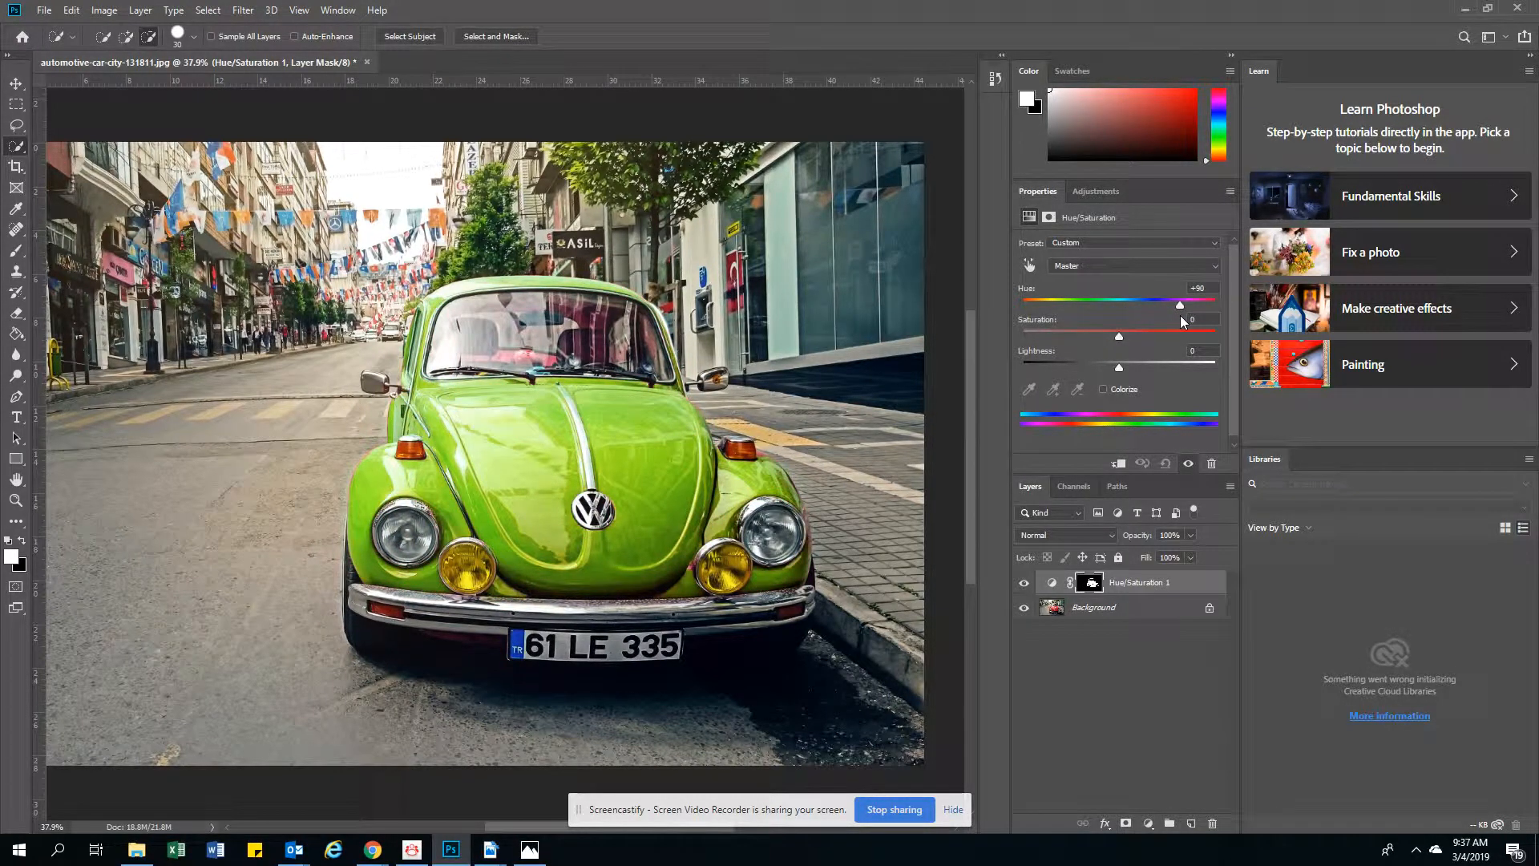
drag(1180, 315, 1185, 315)
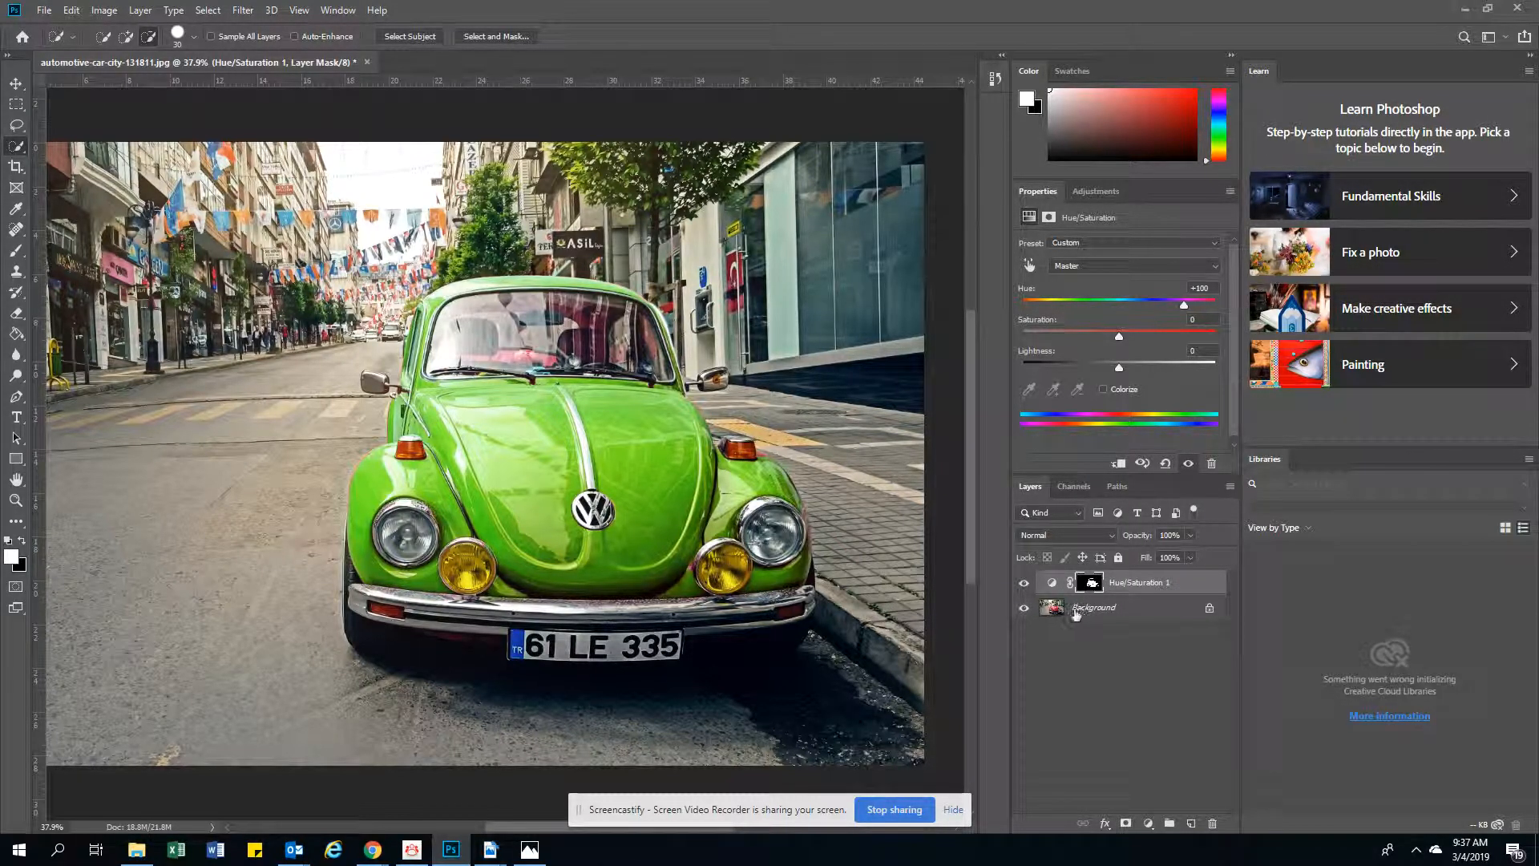
click(1024, 584)
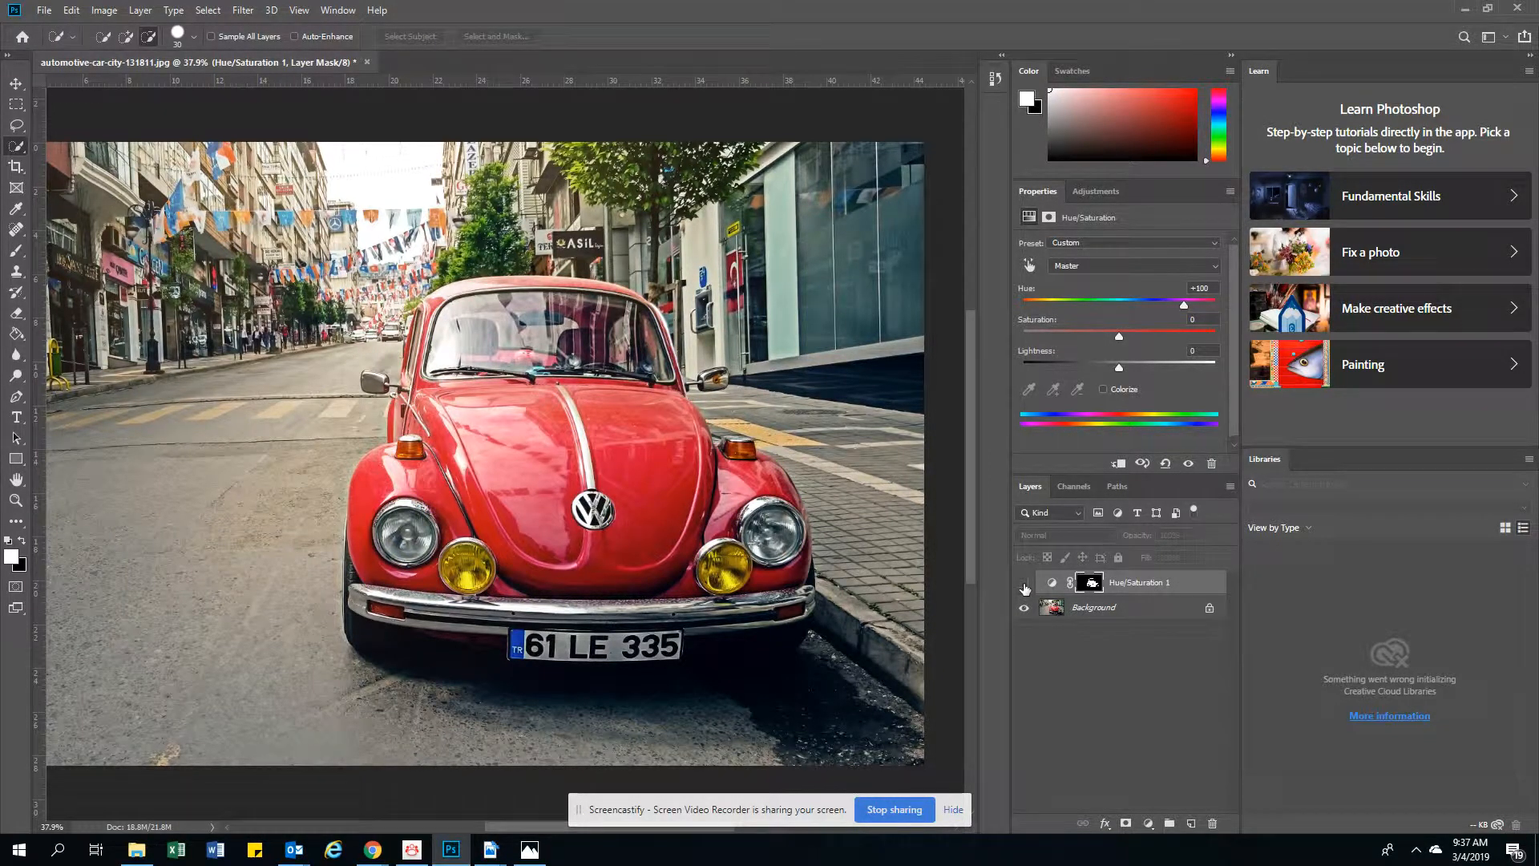
click(1024, 584)
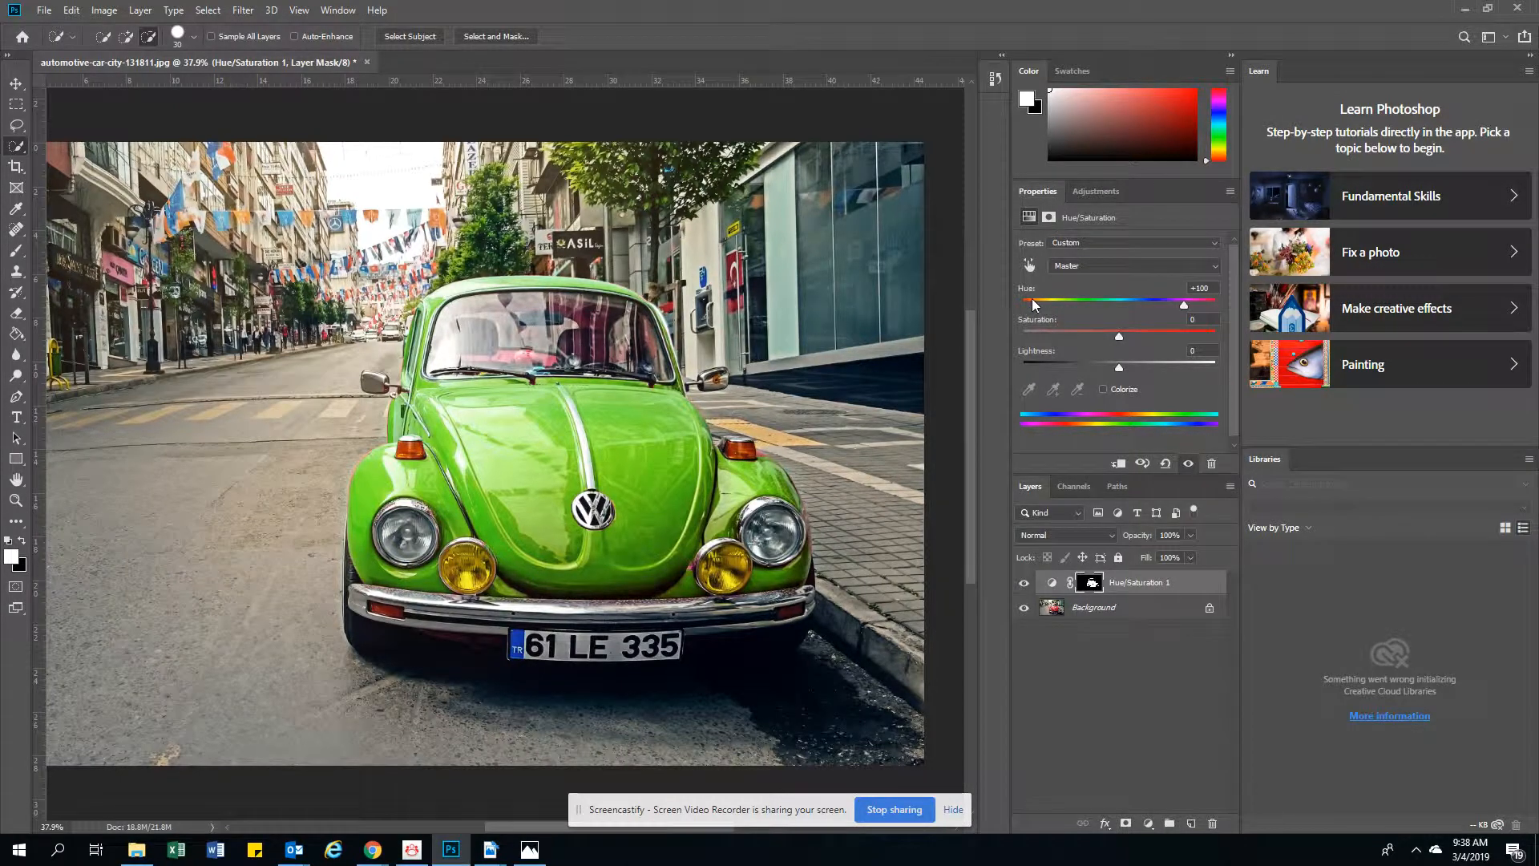
Save the layered document in Photoshop format as "car recolored" in the Downloads folder
click(44, 10)
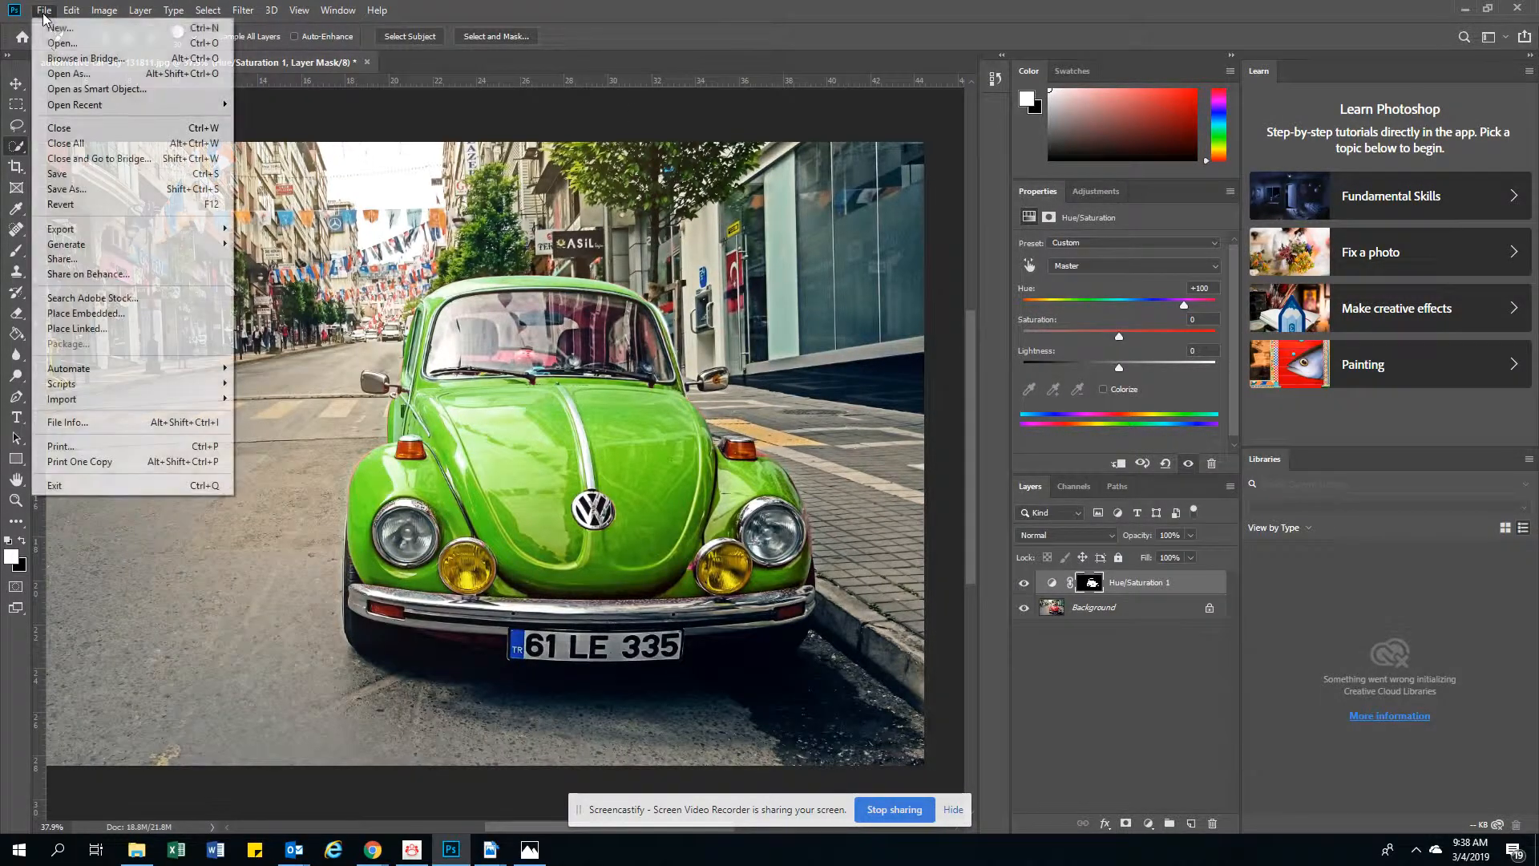
click(63, 191)
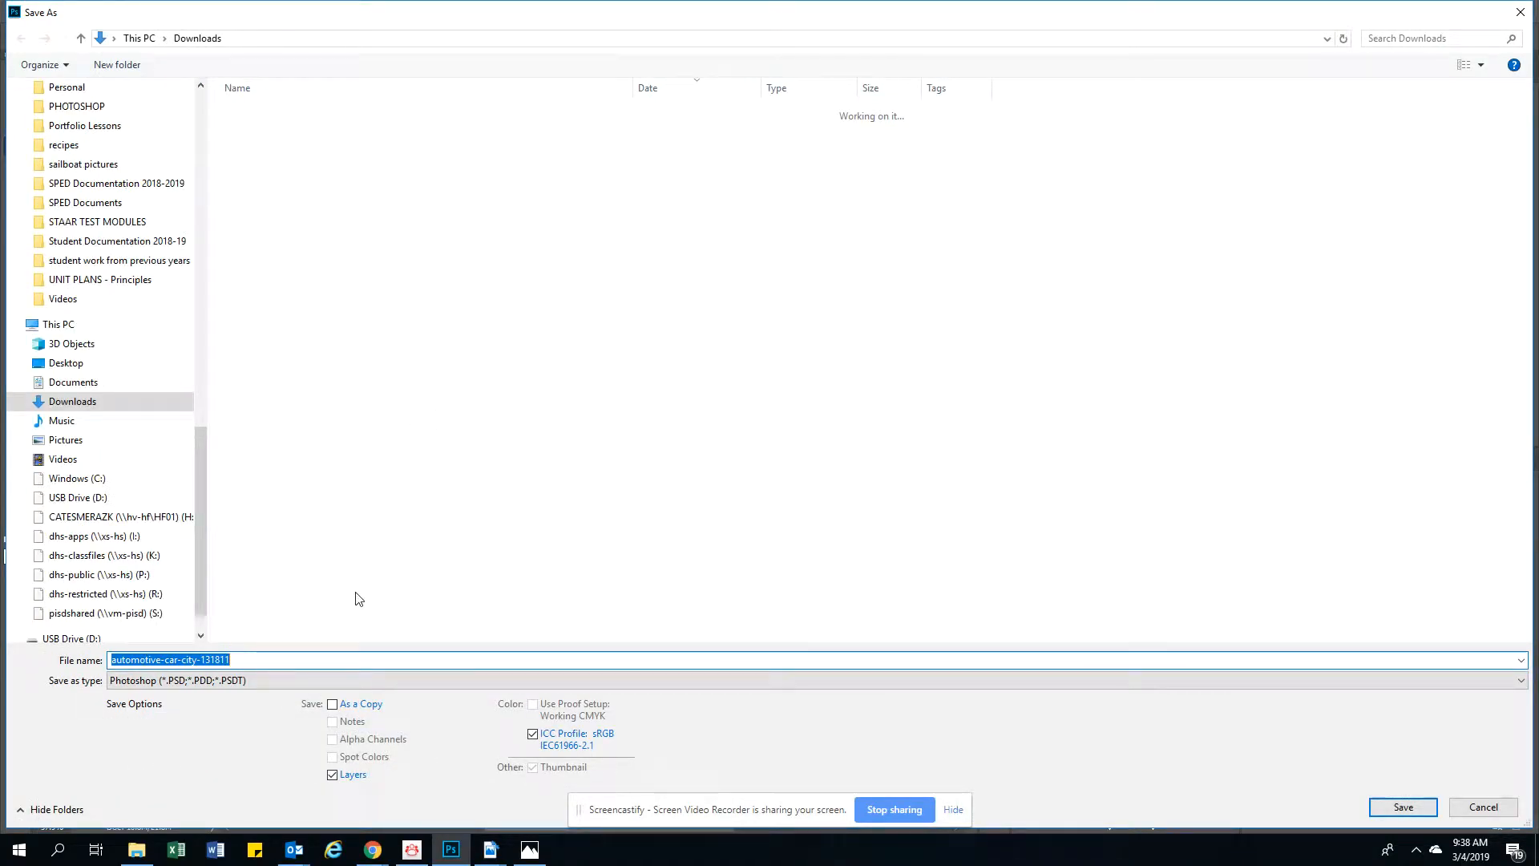
text(car recol)
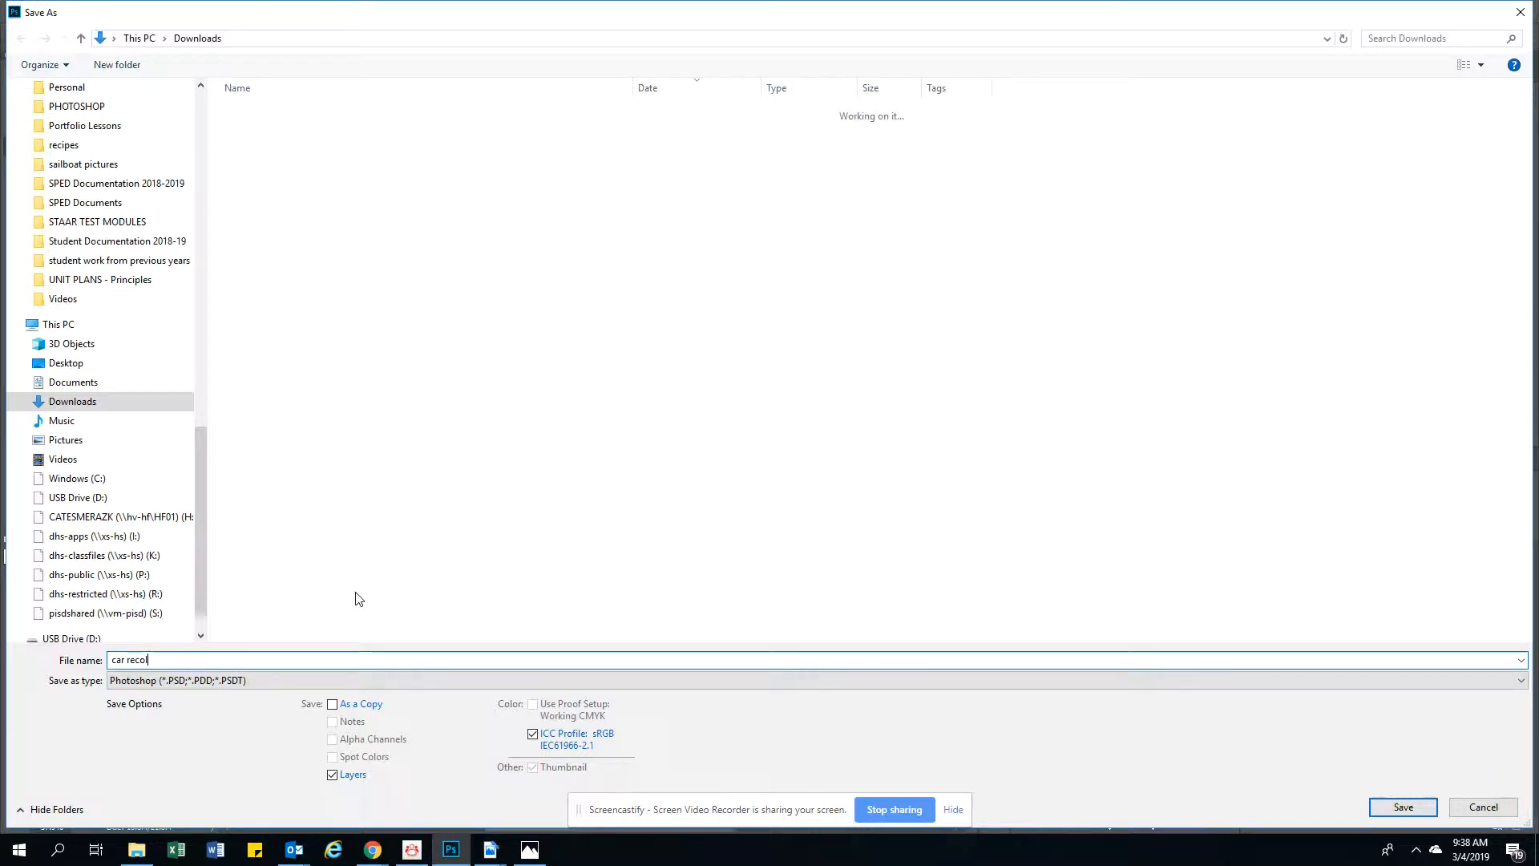
text(ored)
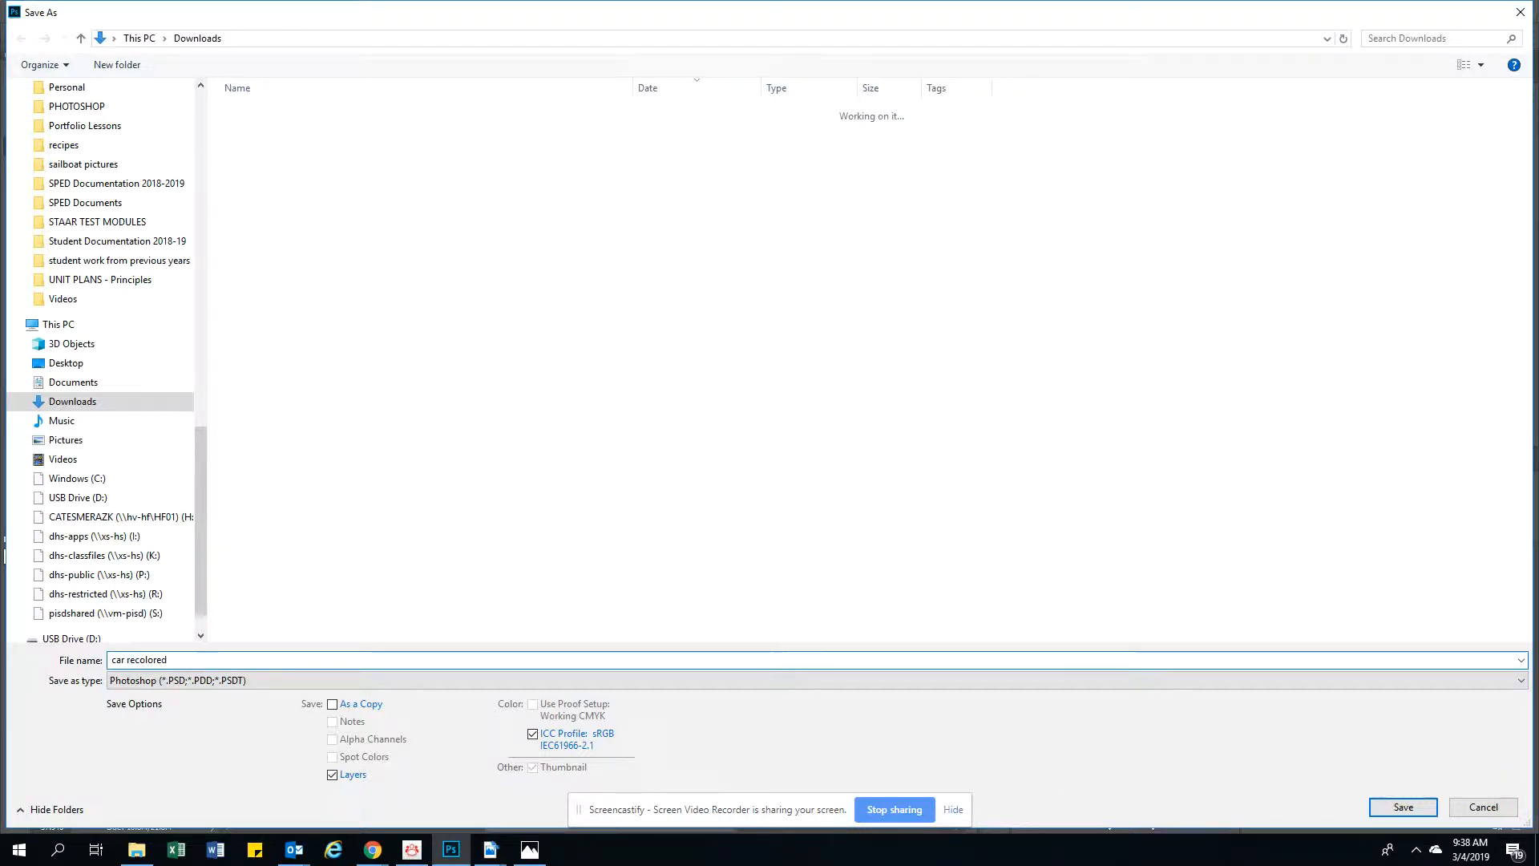
click(1403, 806)
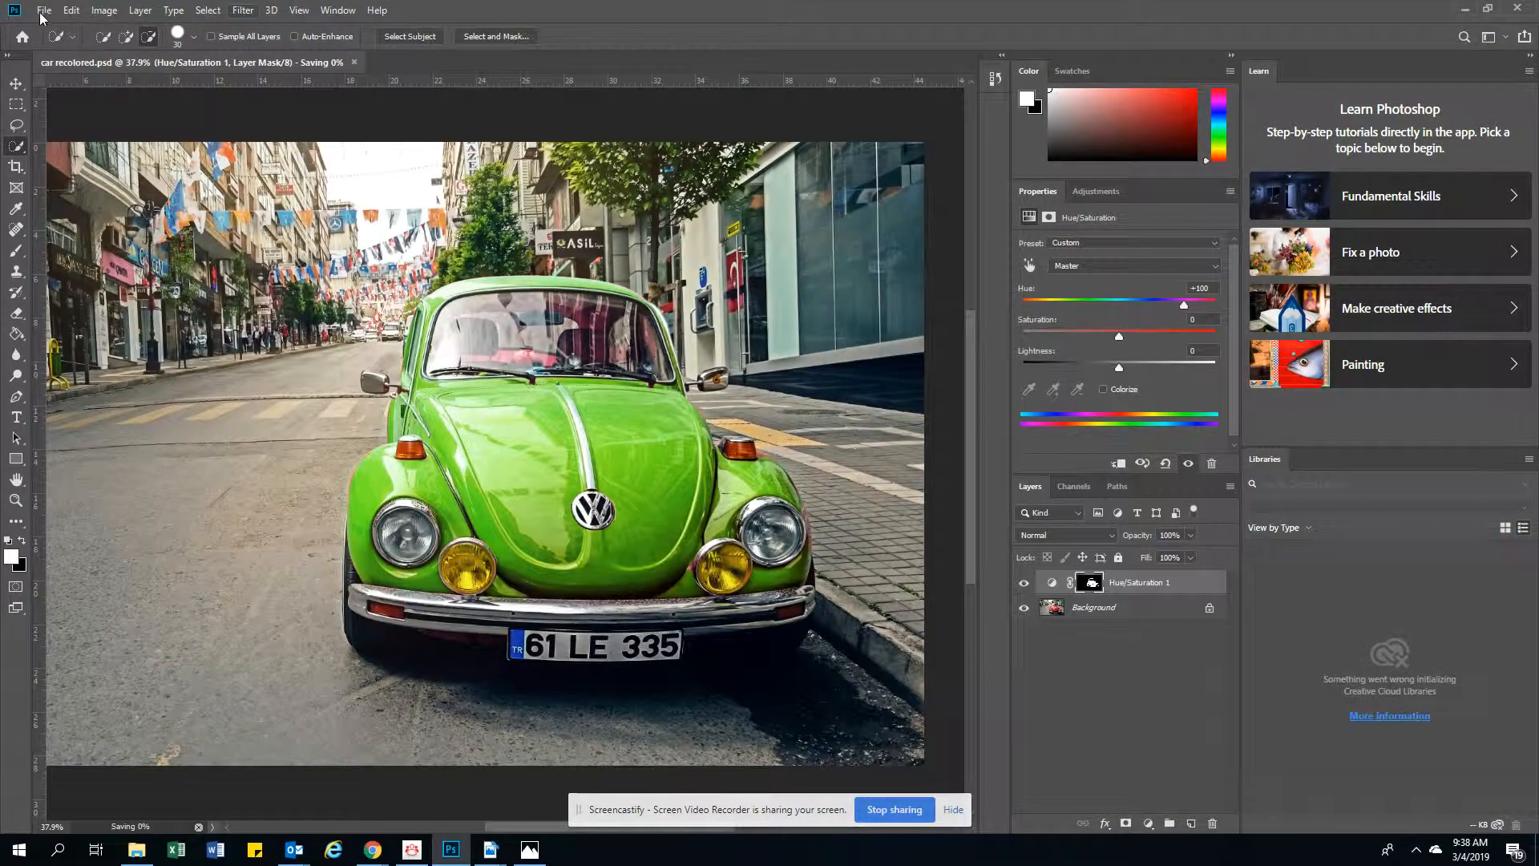
Save another version of "car recolored" in JPEG format in the Downloads folder
click(43, 11)
click(56, 184)
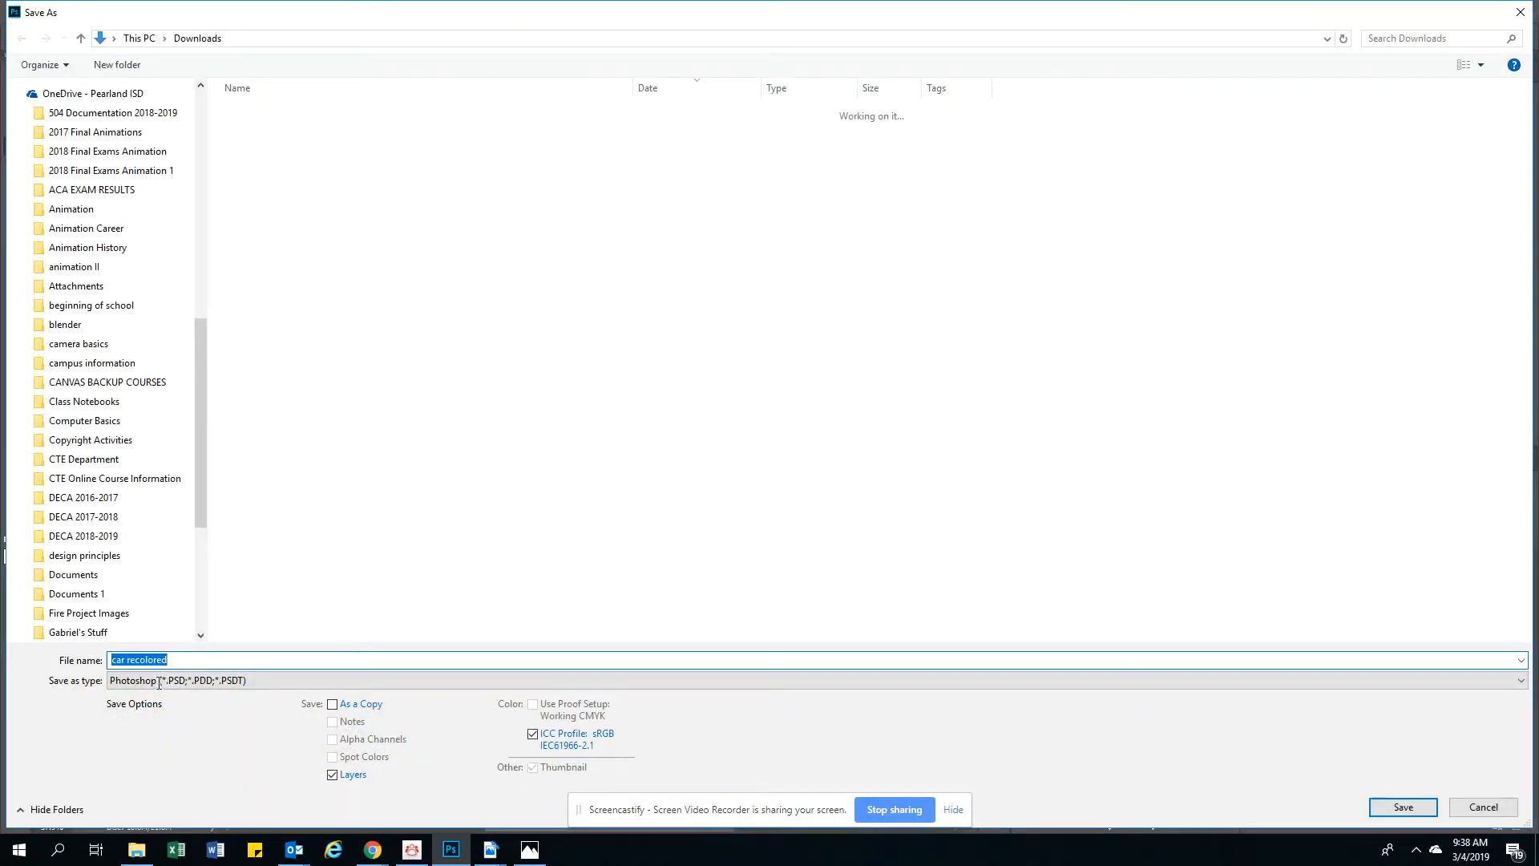
click(167, 683)
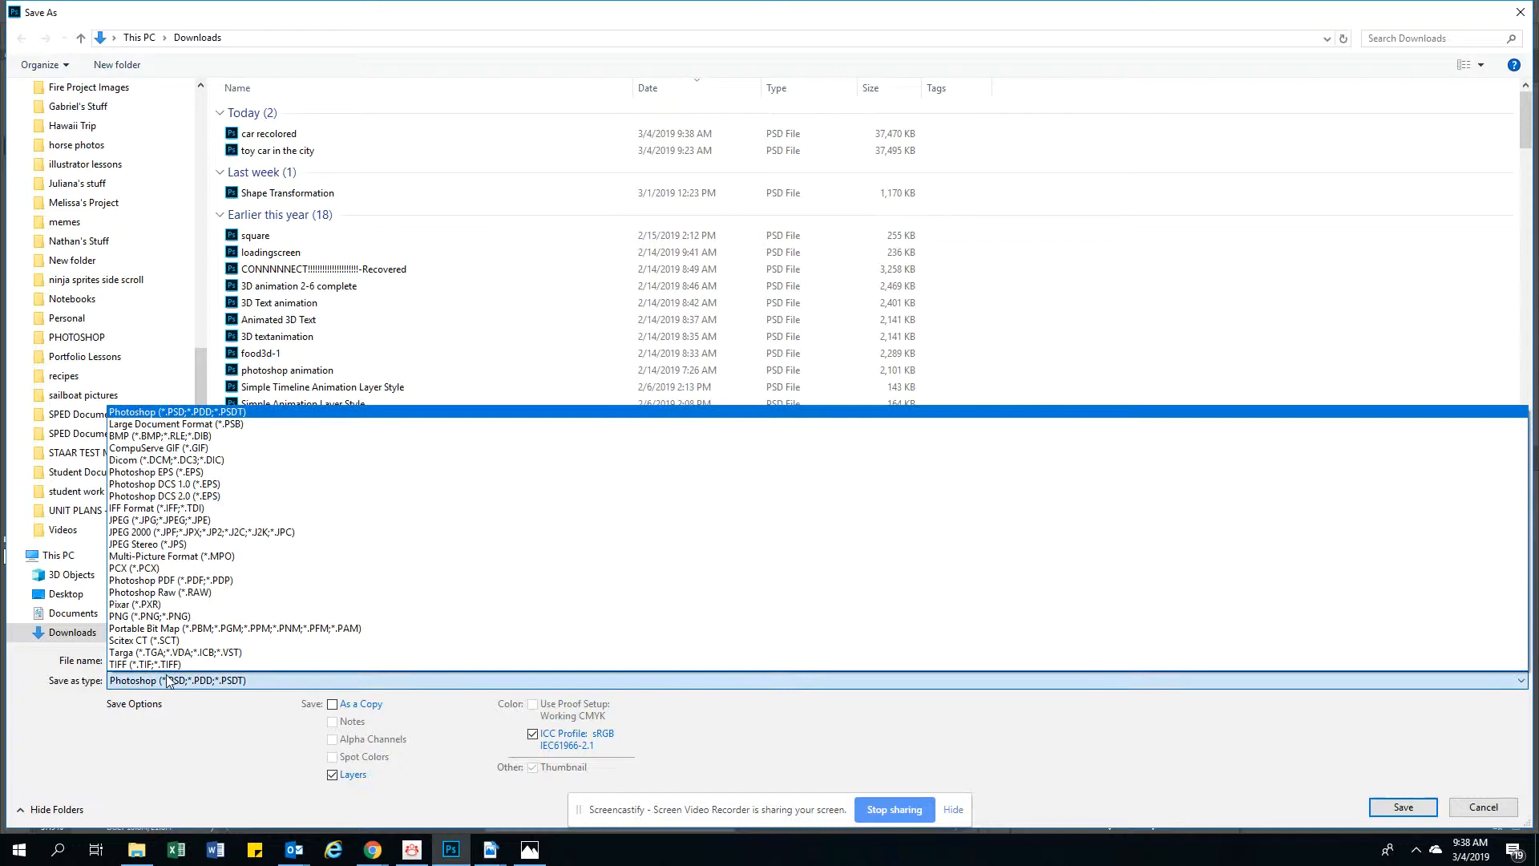
click(157, 520)
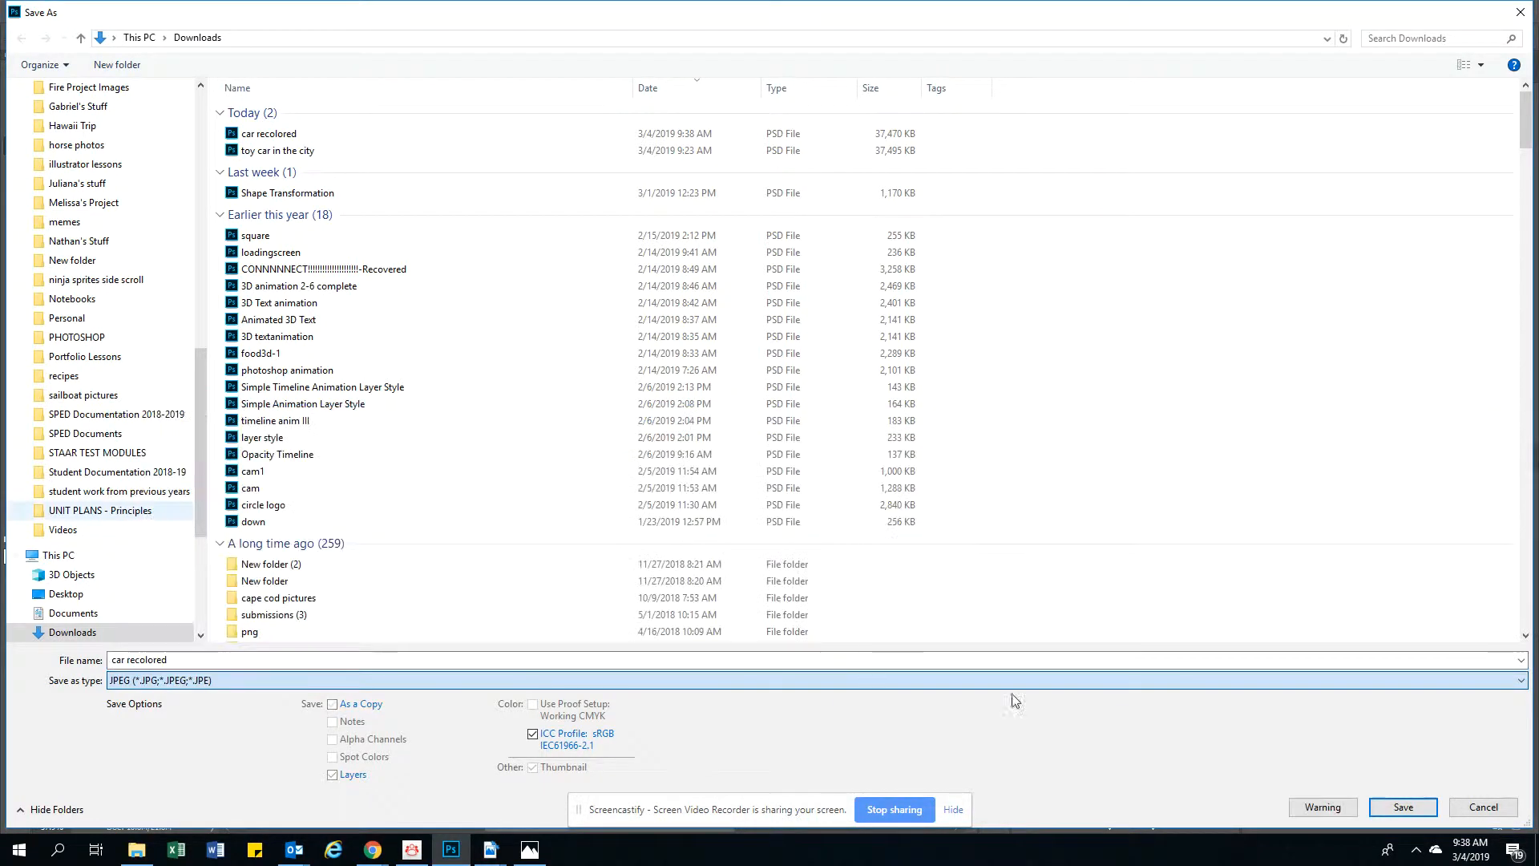
click(1403, 807)
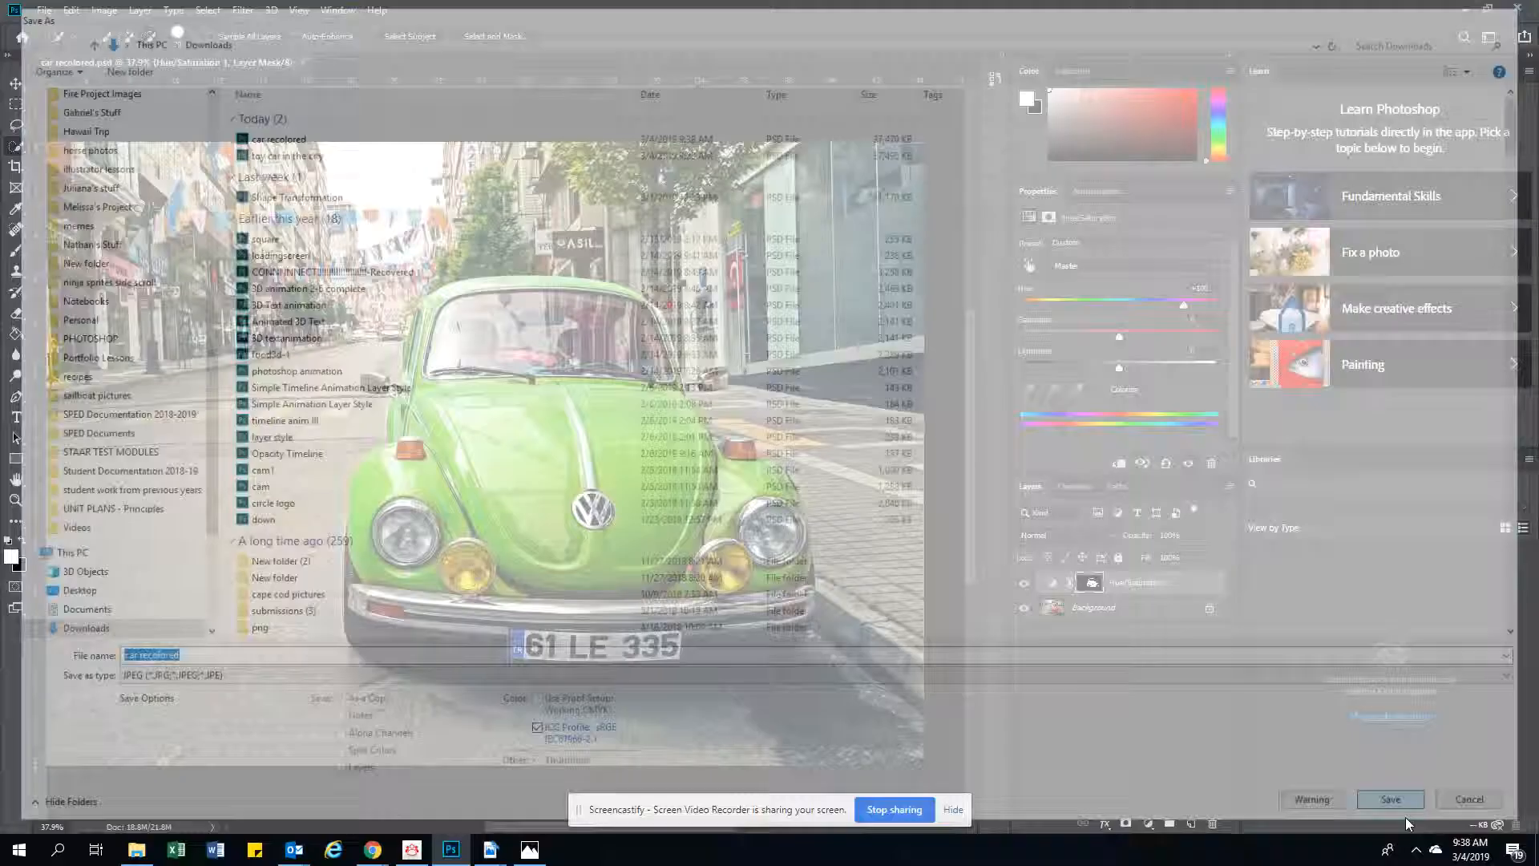